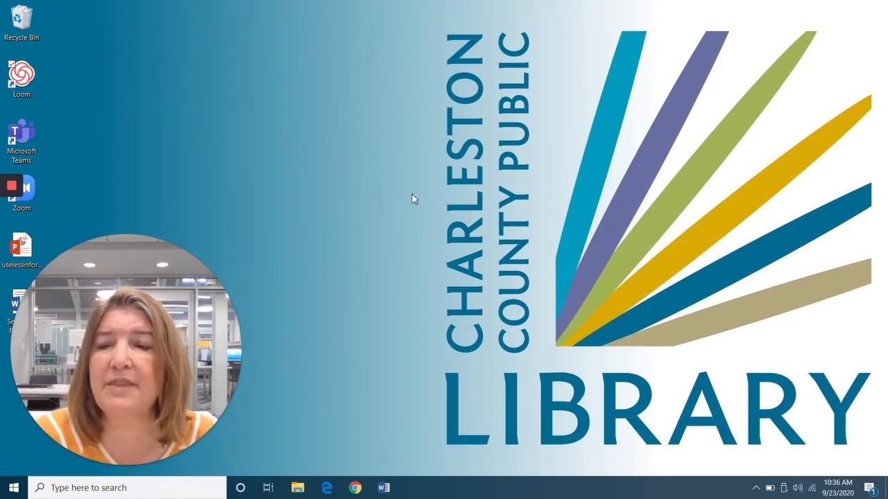
Open the Windows Start menu from the taskbar to show the Most used apps.
click(14, 490)
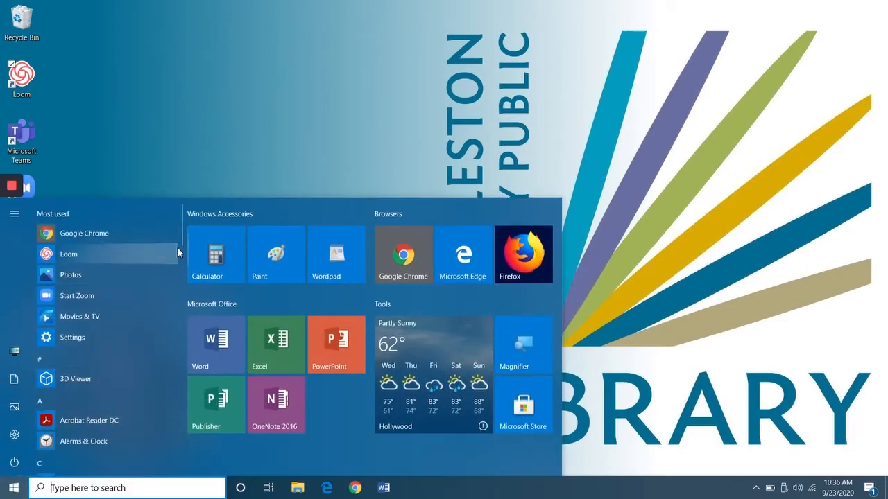
Scroll the Start menu app list down to P and launch Photos.
drag(181, 236, 179, 376)
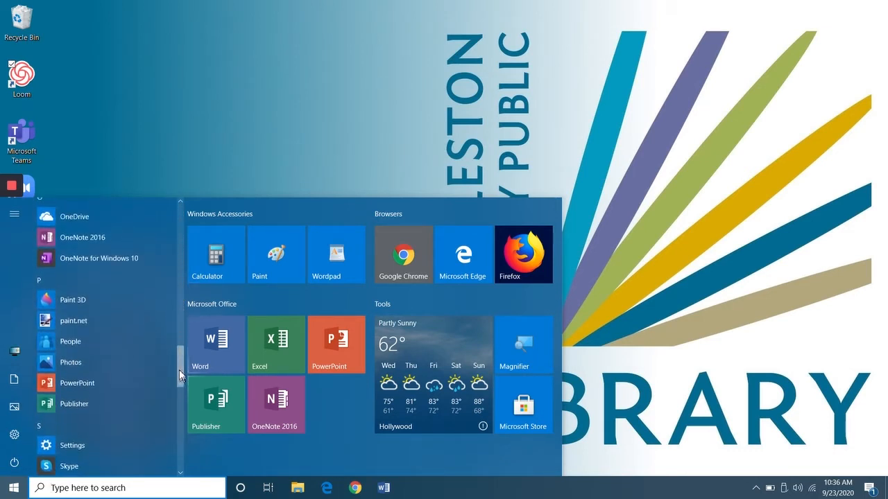
click(83, 362)
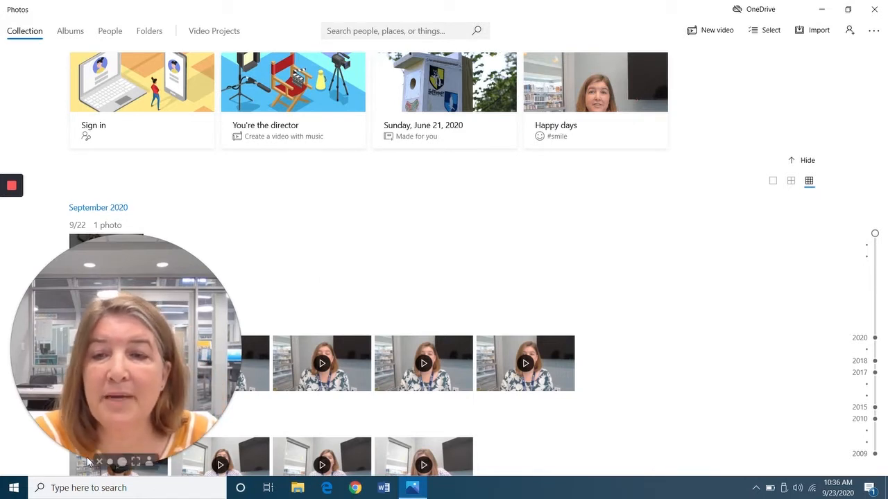
Scroll through the Collection, then jump the timeline to the June, April and March 2009 photos.
click(110, 464)
drag(69, 378, 672, 359)
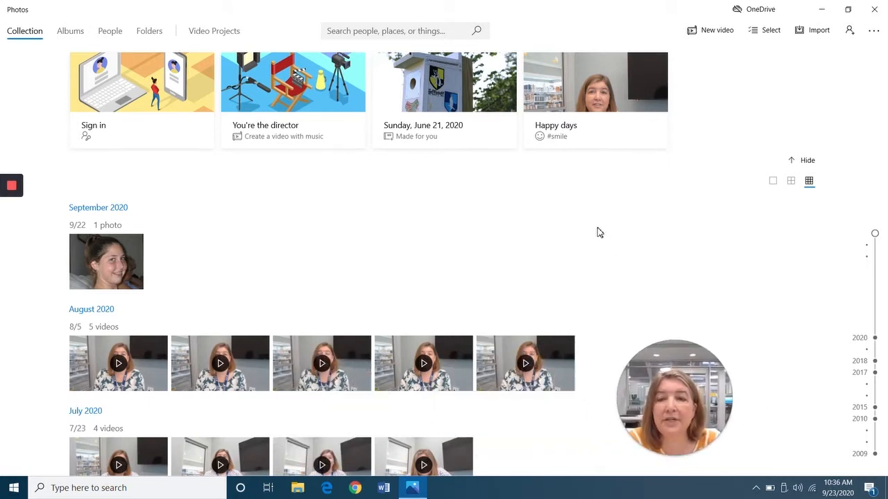
scroll(693, 236, down, 3)
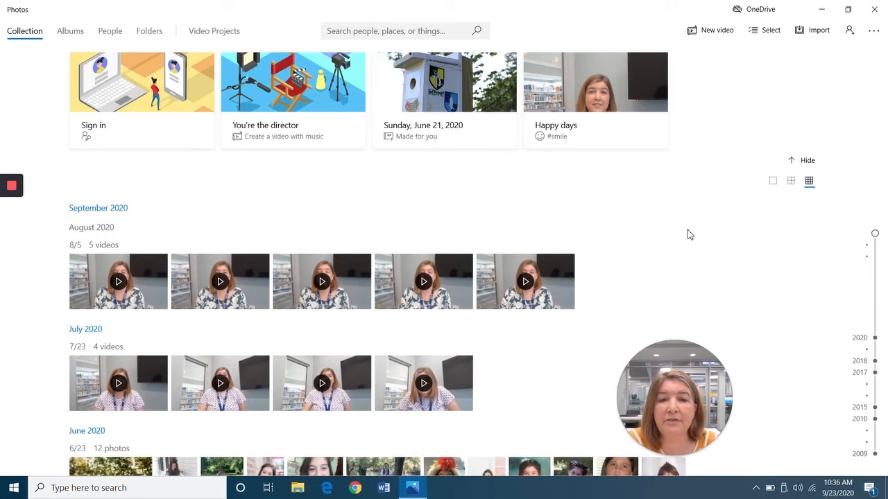
scroll(683, 232, down, 5)
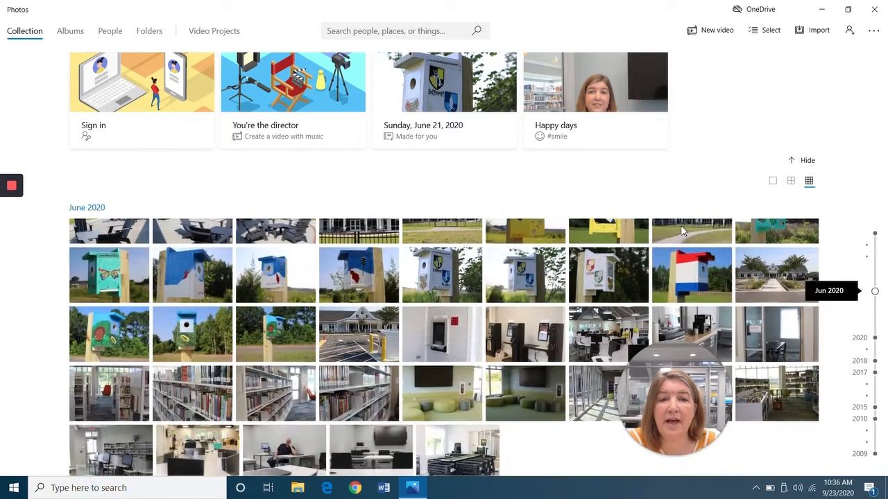
scroll(681, 231, down, 2)
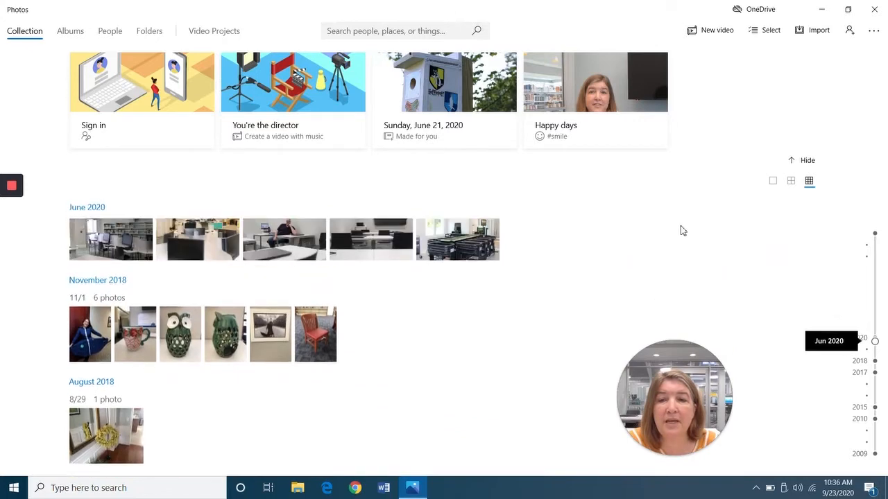
scroll(681, 231, up, 4)
scroll(681, 231, up, 5)
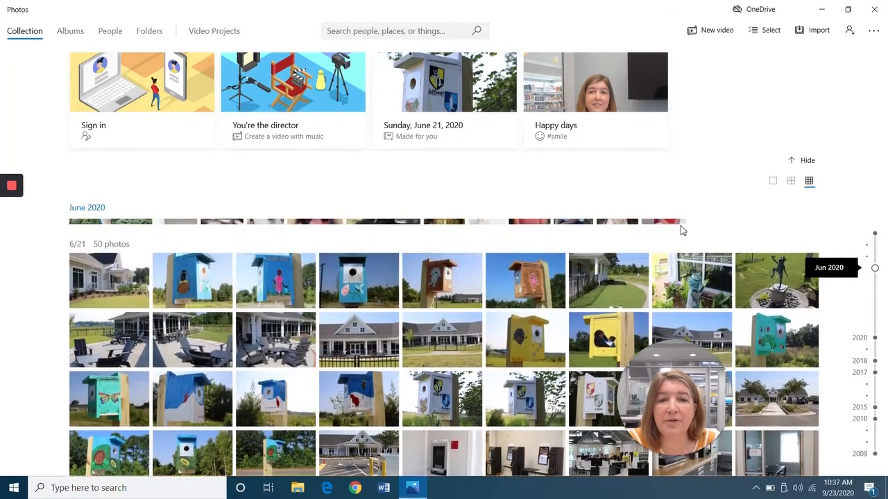
scroll(708, 235, up, 3)
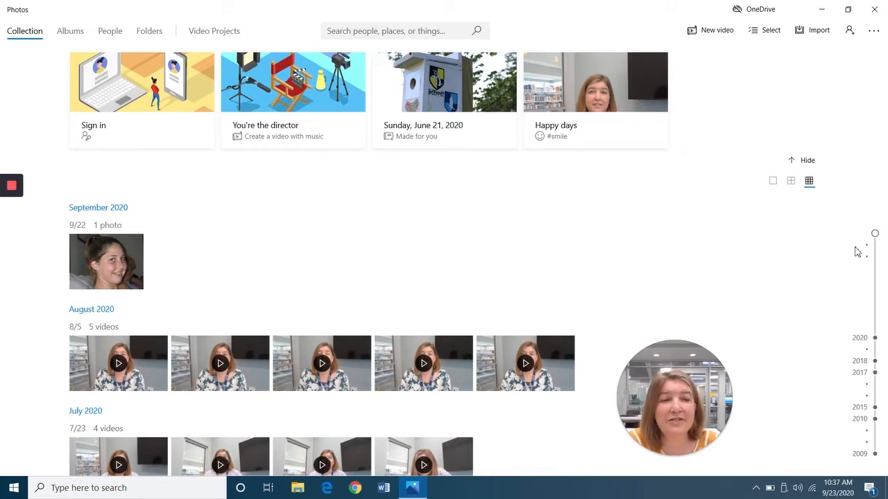
click(873, 456)
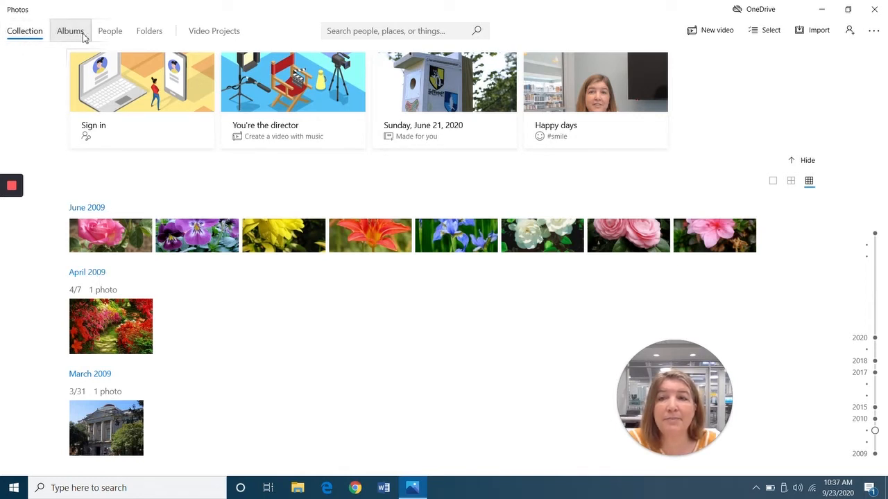
click(378, 31)
text(red)
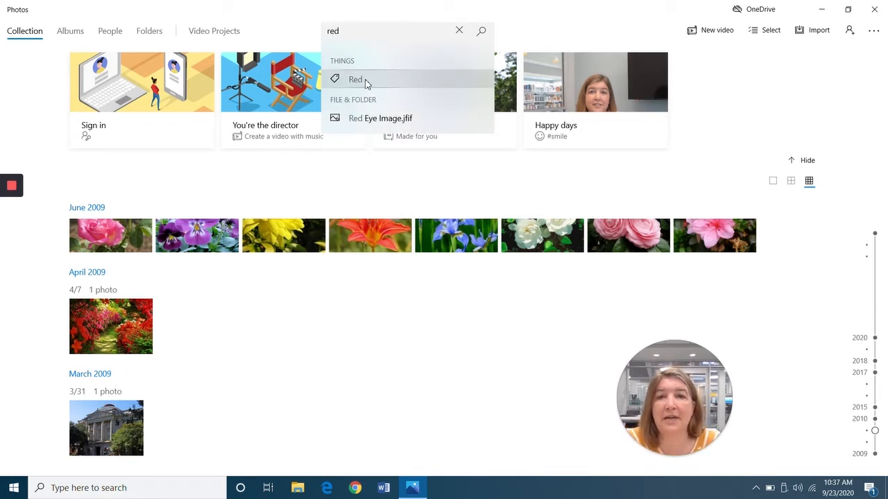
click(368, 80)
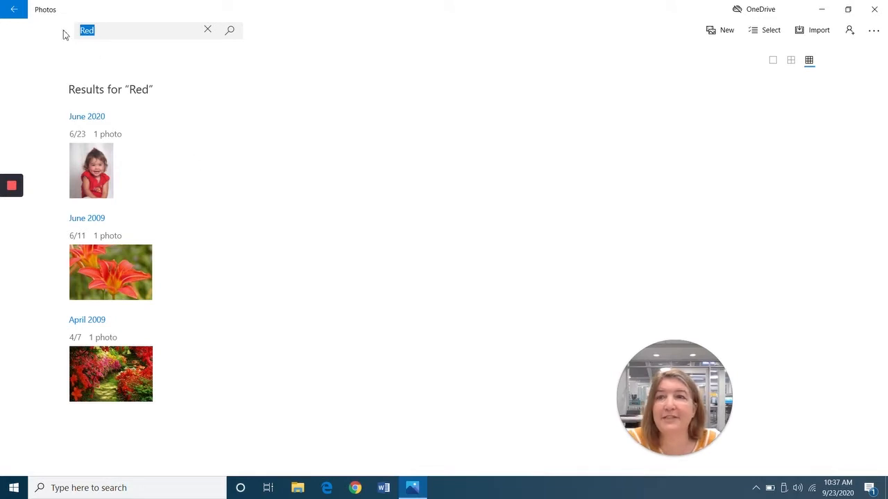
click(14, 11)
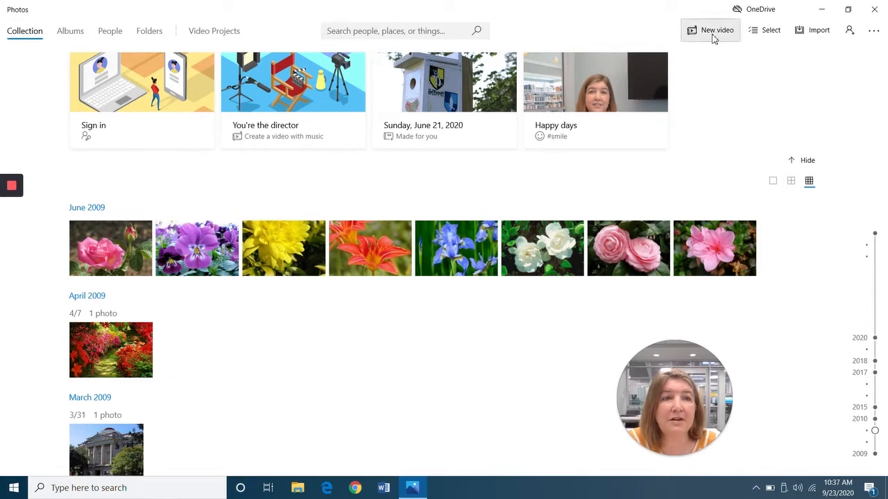
Import the September 2020, August 2020 and January 2018 photos (10 items) from the USB device.
click(814, 36)
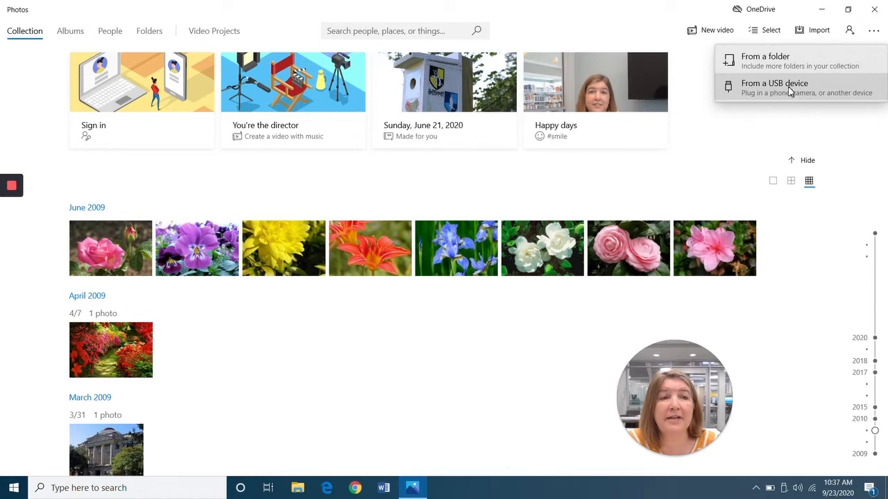
click(789, 89)
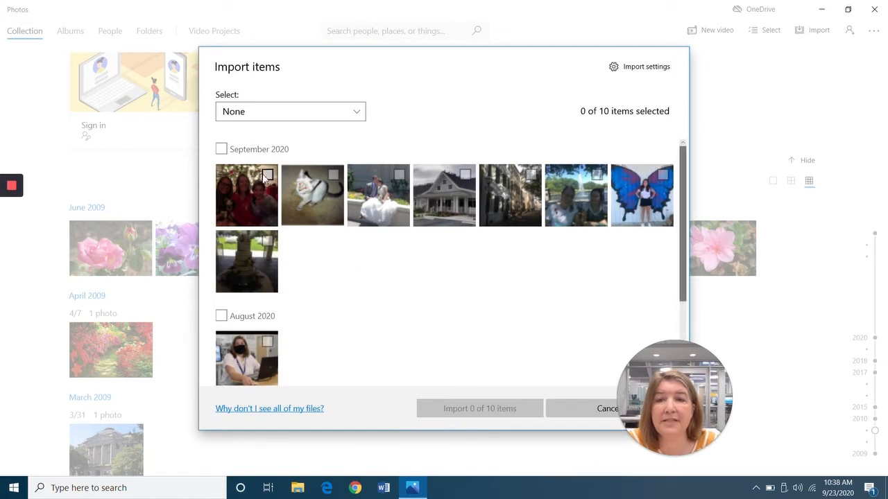
click(223, 151)
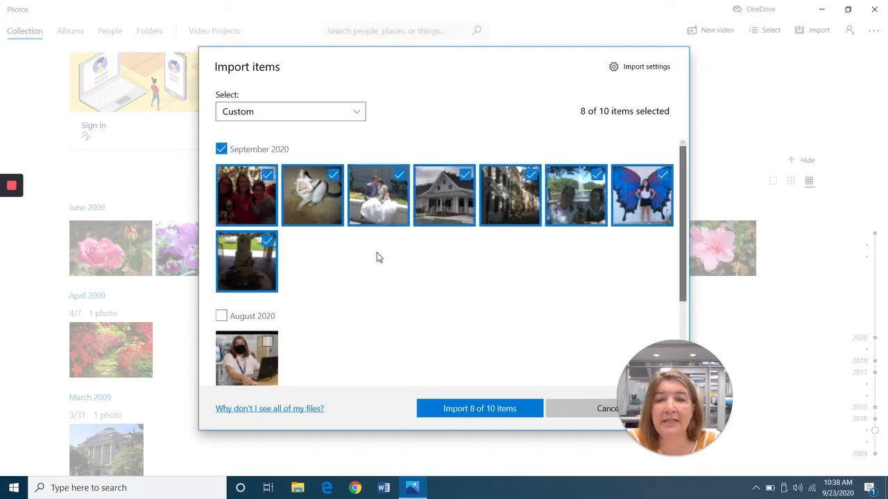
scroll(368, 259, down, 2)
click(220, 242)
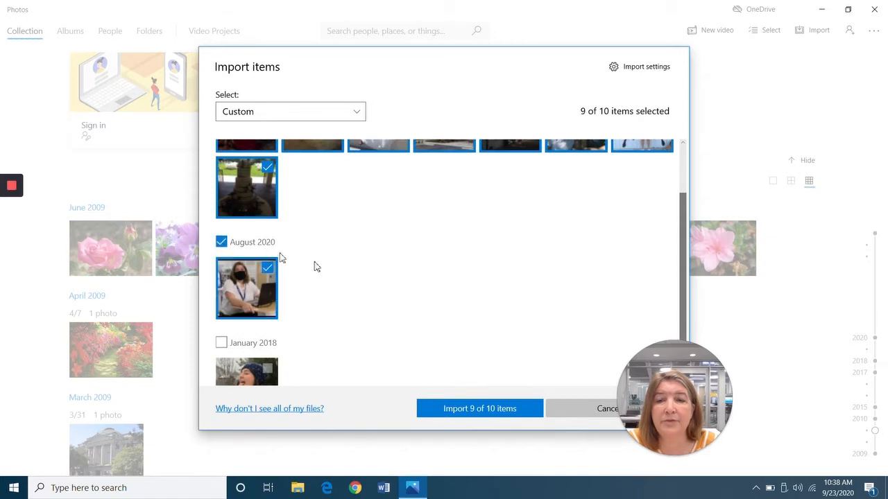
scroll(375, 281, down, 1)
click(220, 295)
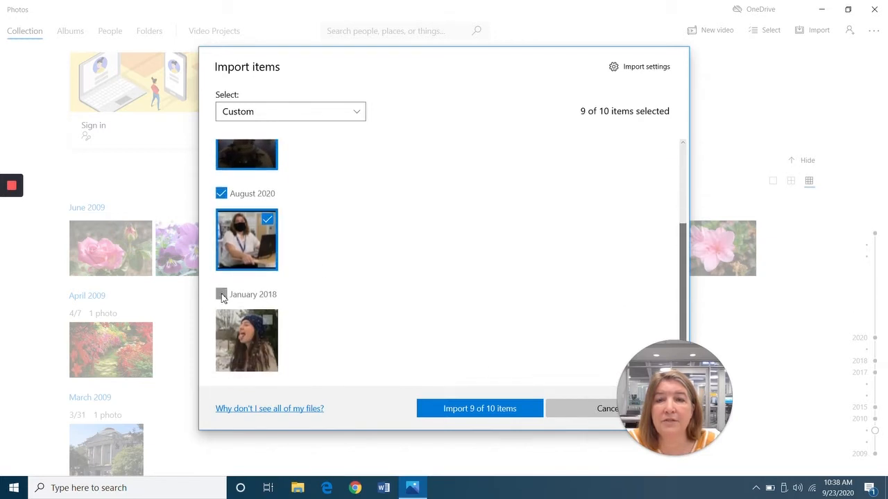
click(471, 415)
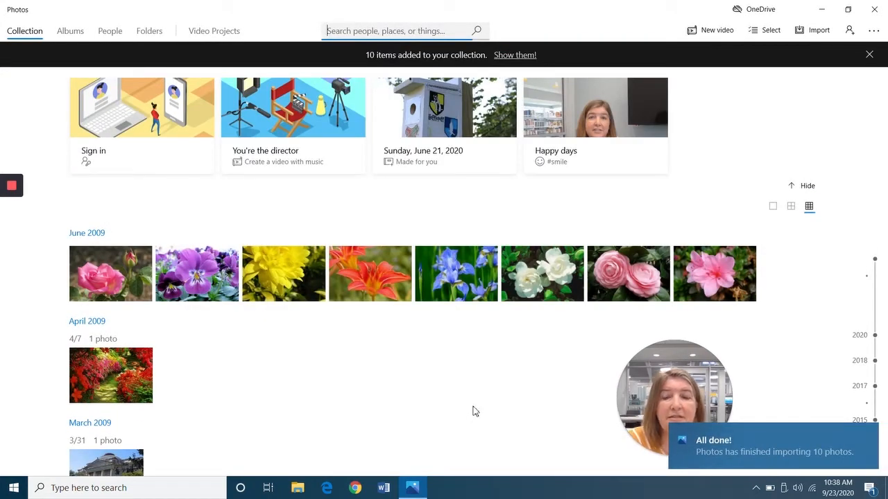
Scroll back up through the photo Collection.
scroll(756, 330, up, 5)
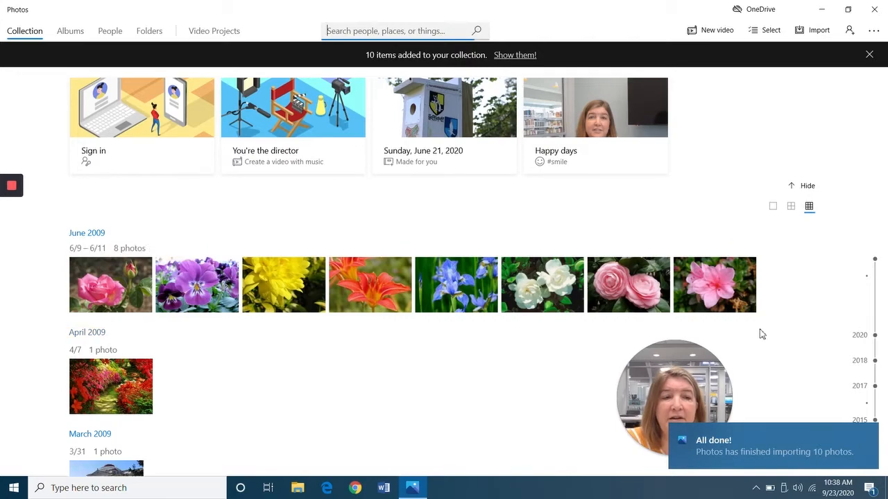
scroll(736, 305, up, 5)
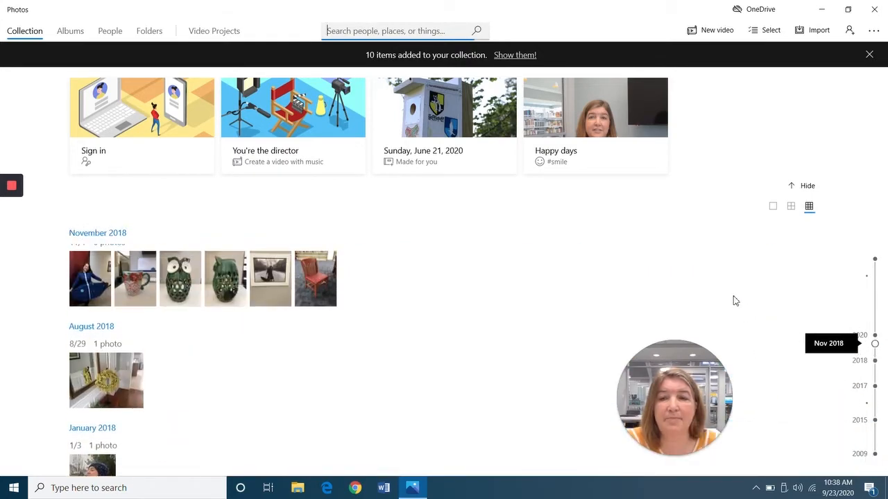
scroll(735, 301, up, 3)
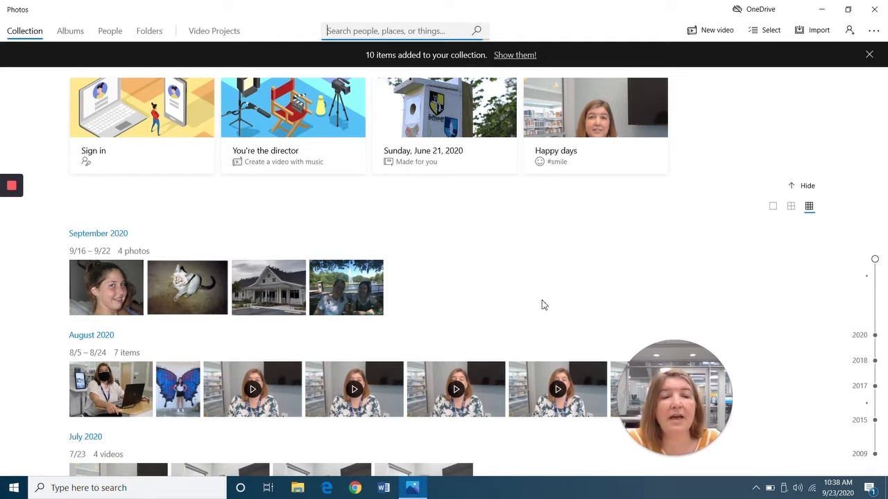
click(536, 305)
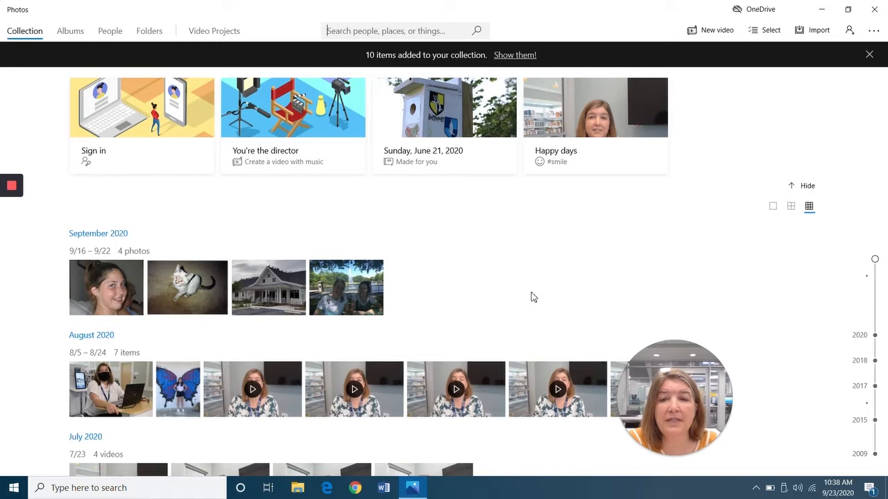
scroll(763, 294, down, 1)
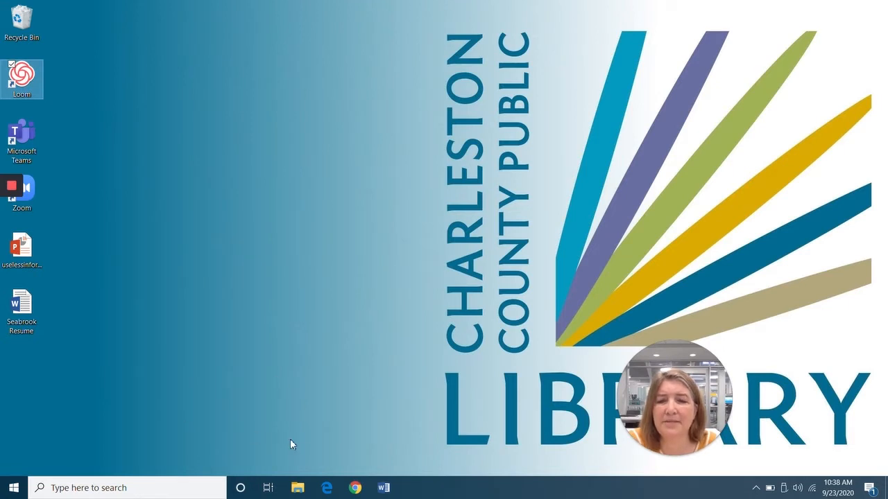
Open IMG_0323.JPG from the Transcend (D:) drive via File Explorer.
click(294, 489)
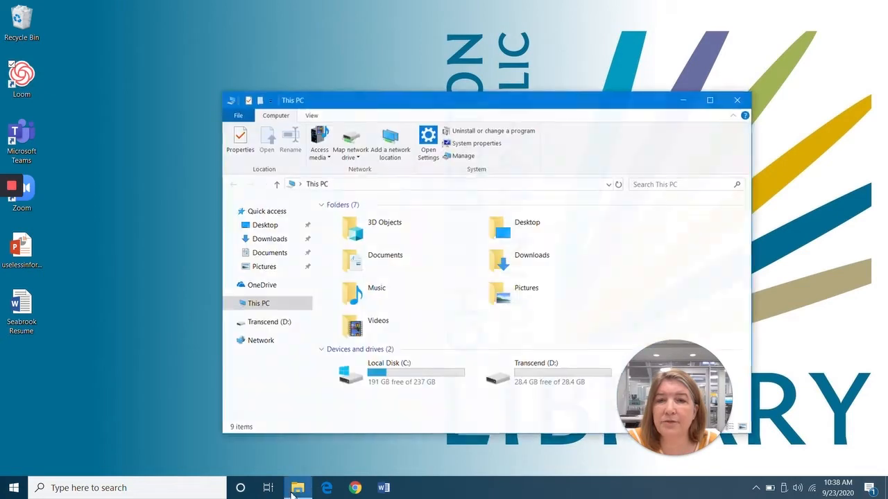
click(272, 327)
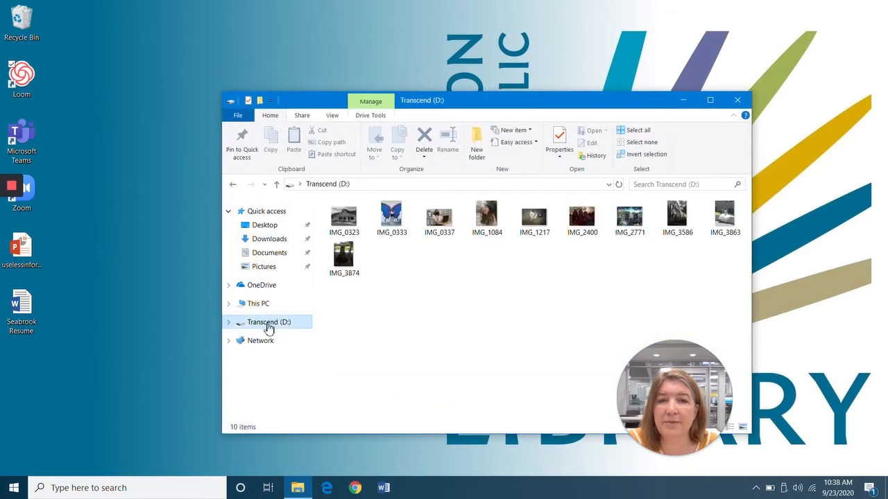
double_click(348, 220)
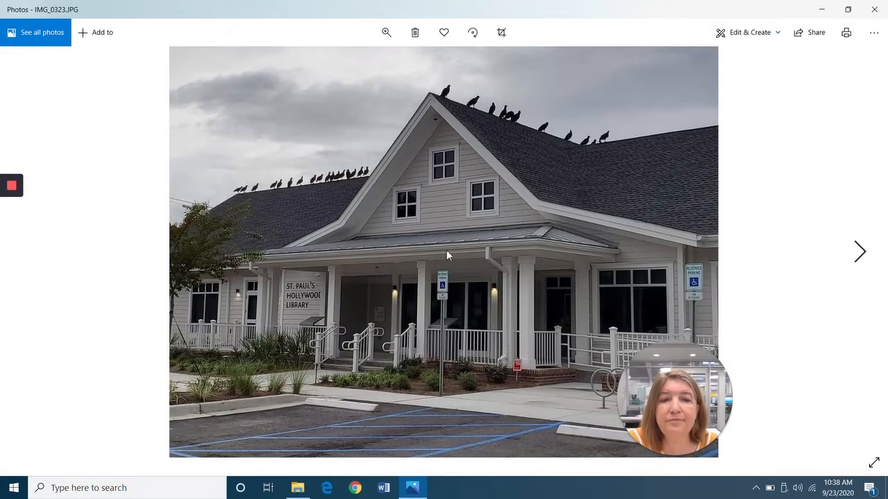
drag(699, 373, 111, 360)
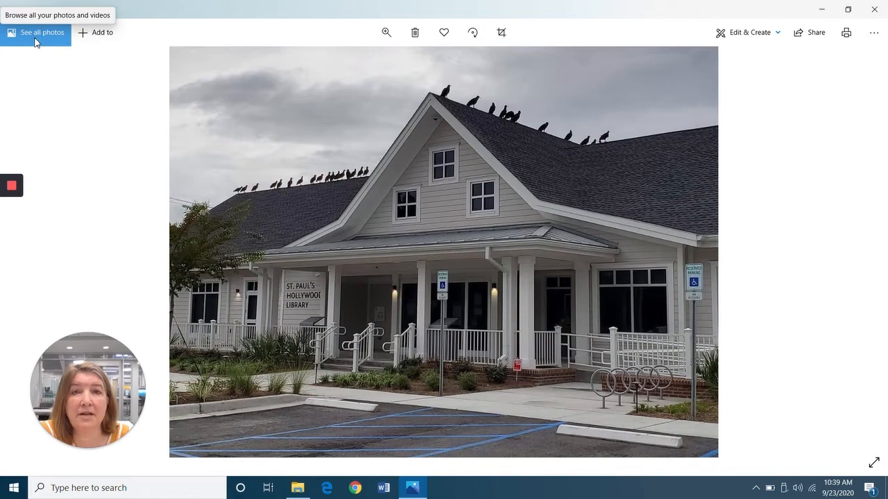
click(389, 32)
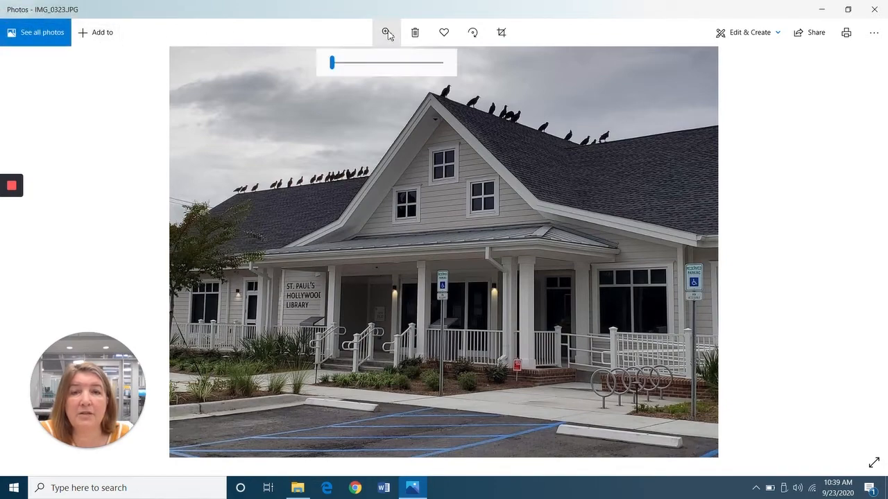
mouse_move(332, 65)
mouse_down()
mouse_move(389, 67)
mouse_move(336, 71)
mouse_up()
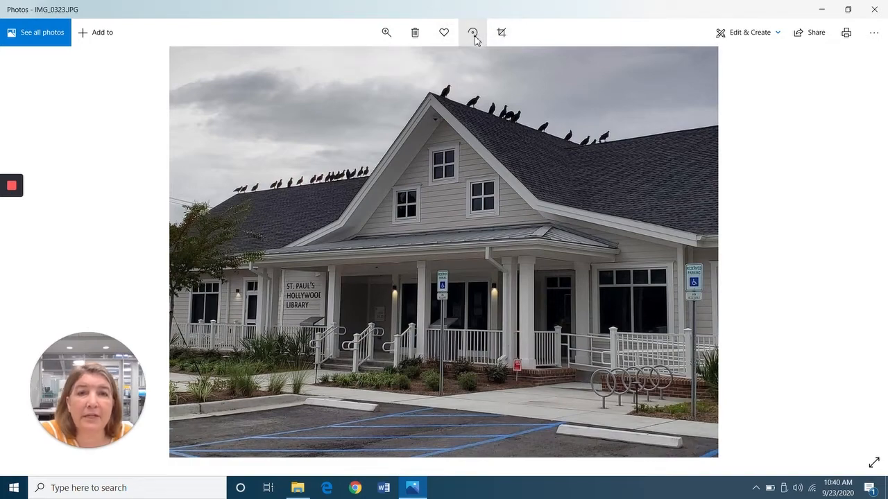
Rotate the library photo four quarter turns back upright and open the crop editor.
click(474, 38)
click(475, 37)
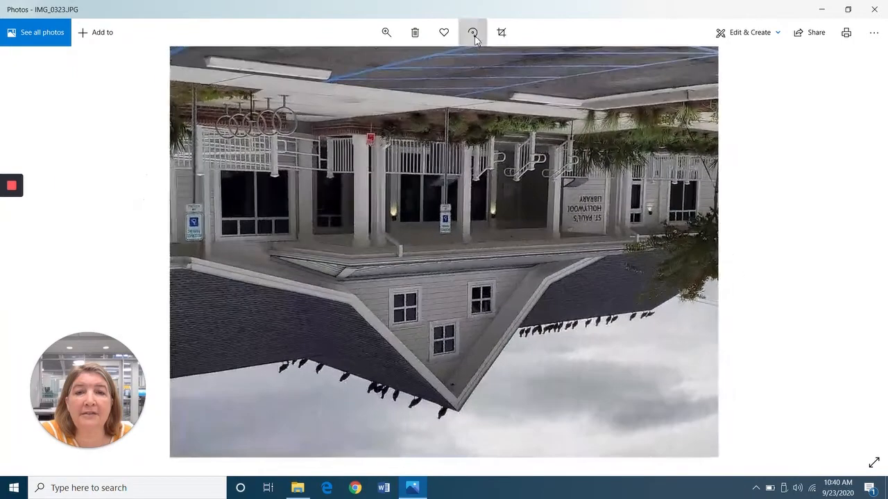
click(474, 38)
click(474, 37)
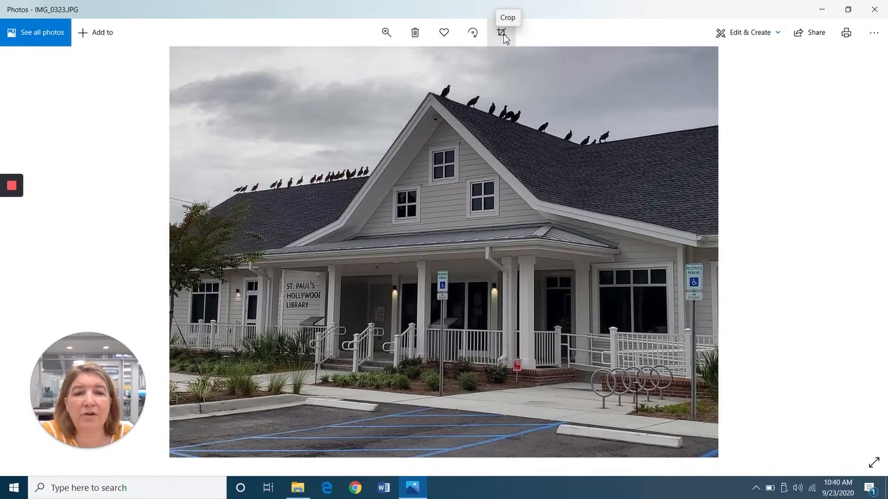
click(502, 35)
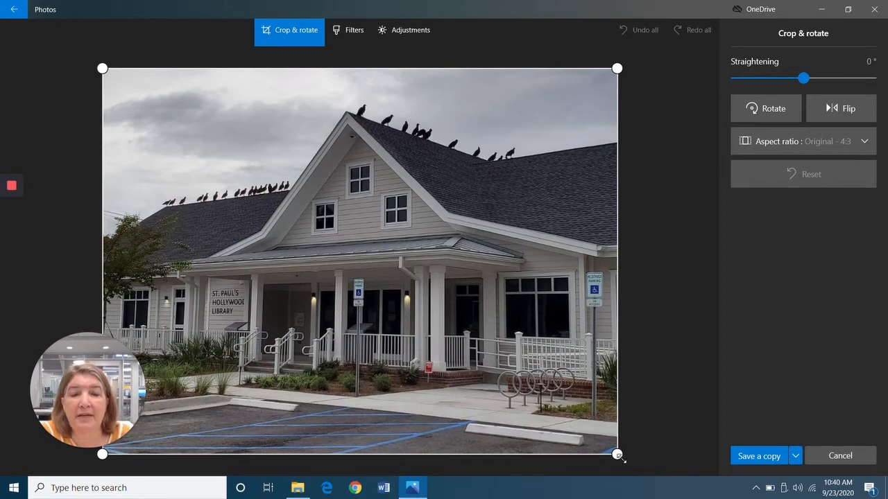
Pull in the crop frame corners and straighten the photo by 2°.
drag(618, 455, 577, 428)
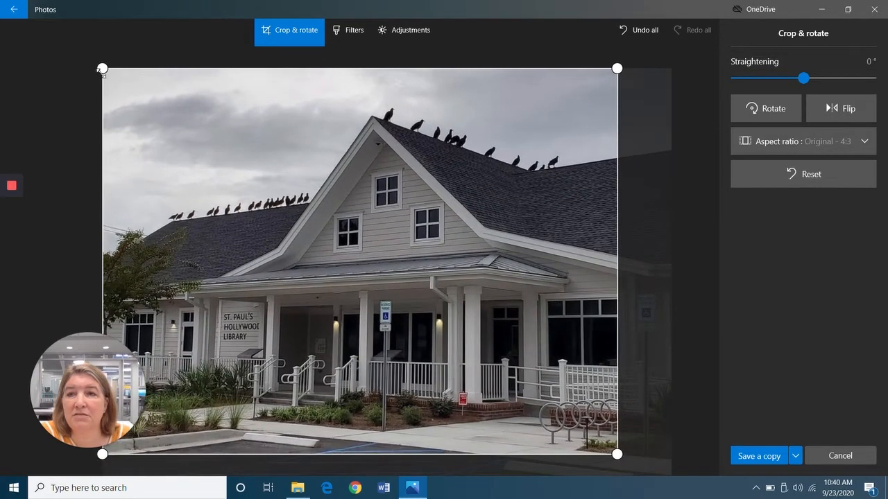
drag(103, 67, 131, 91)
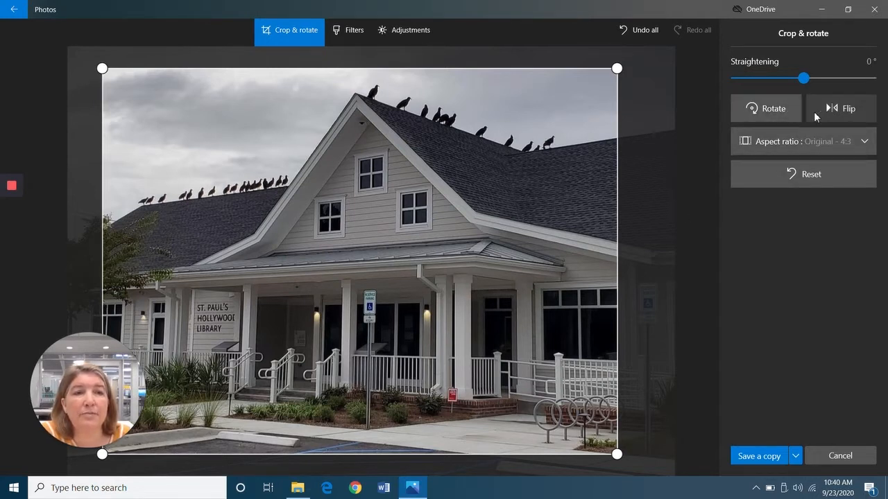
mouse_move(803, 78)
mouse_down()
mouse_move(788, 84)
mouse_move(803, 86)
mouse_up()
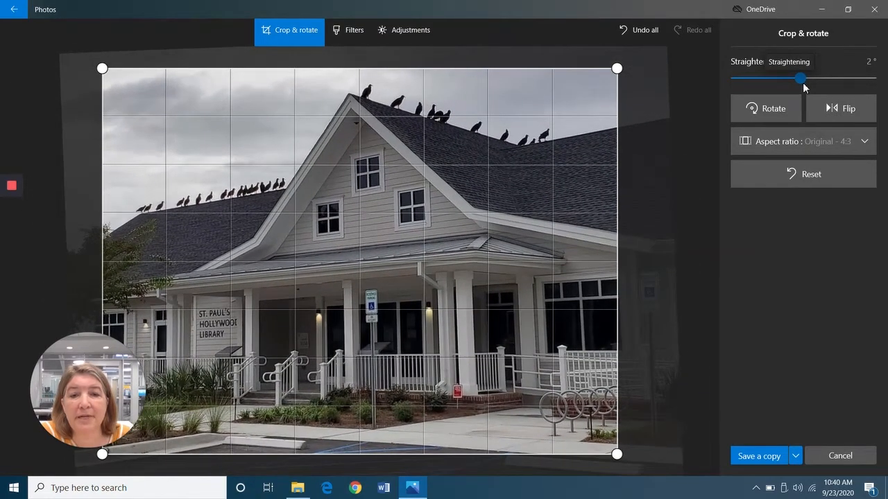
Flip the photo twice to restore it and crop to a 7:5 aspect ratio.
click(832, 108)
click(836, 109)
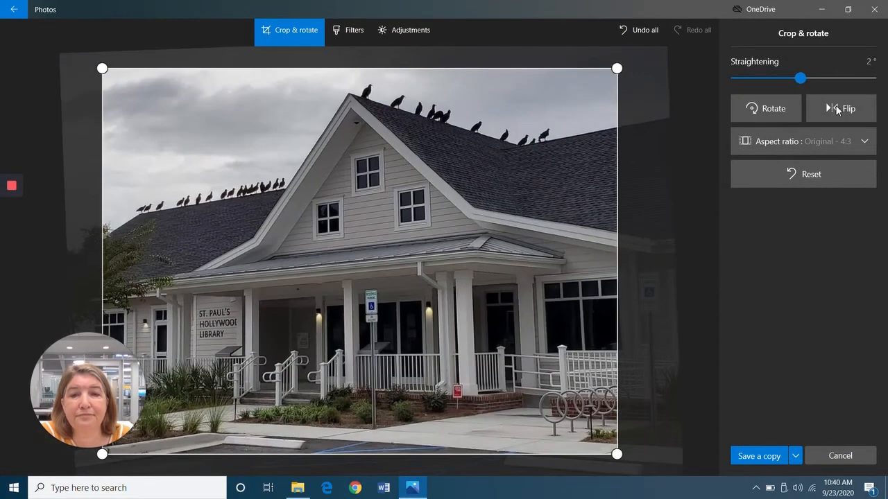
click(781, 141)
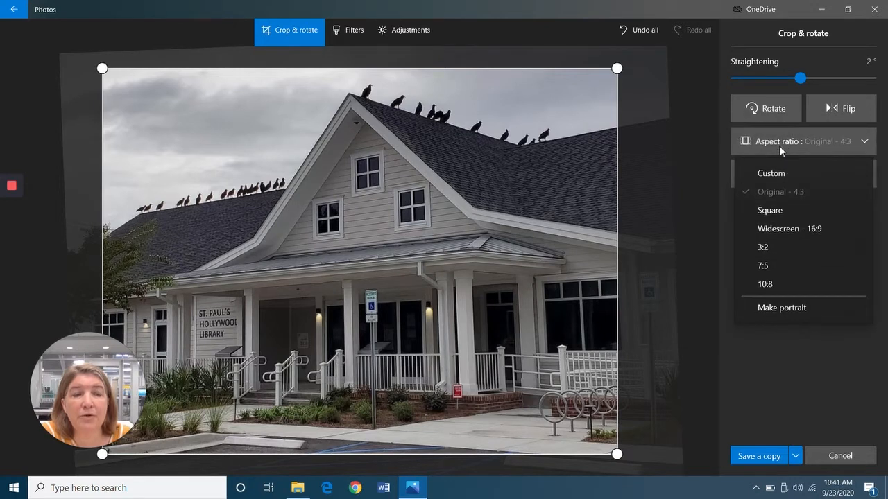
click(773, 264)
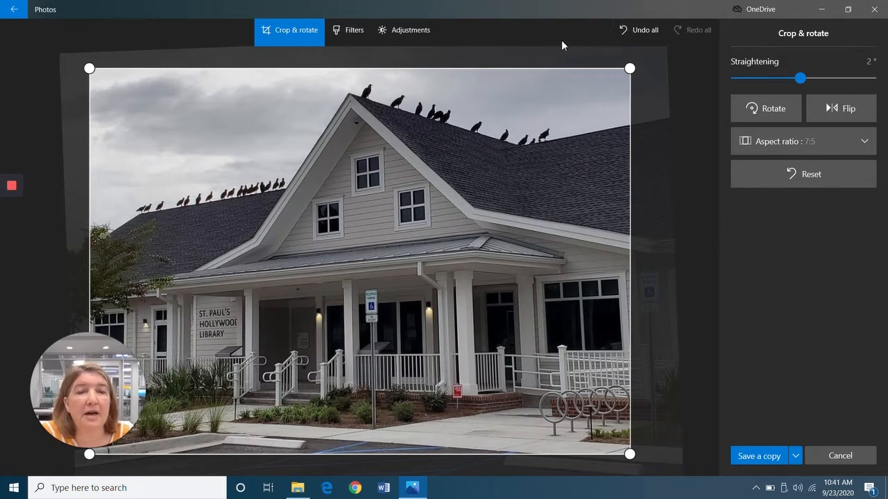
click(350, 31)
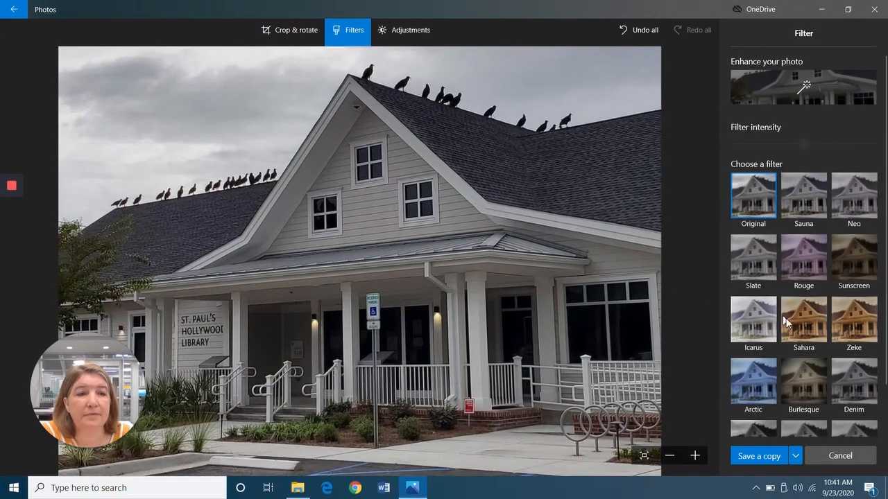
Try the Sahara, Denim and Sauna filters, then undo all edits back to the original.
click(803, 319)
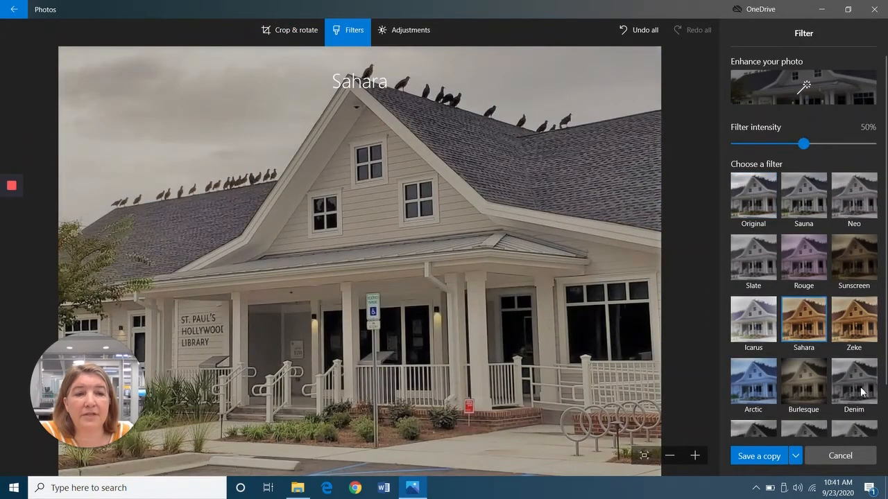
click(860, 392)
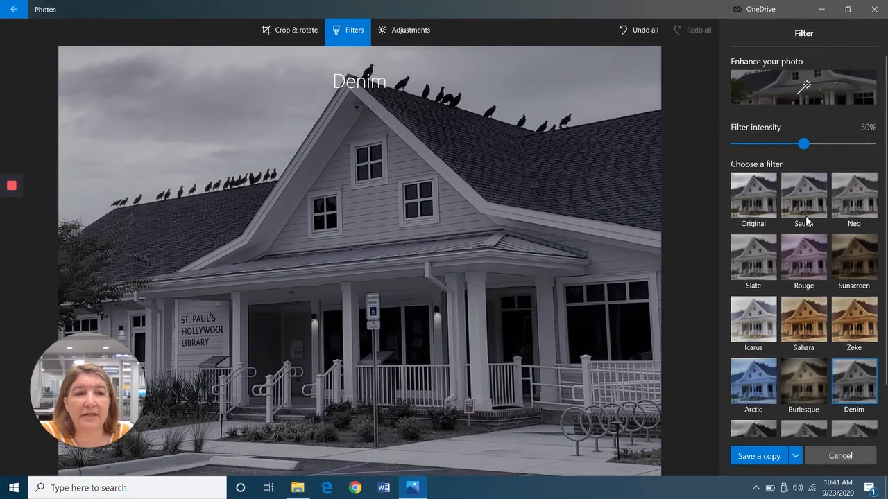
click(803, 201)
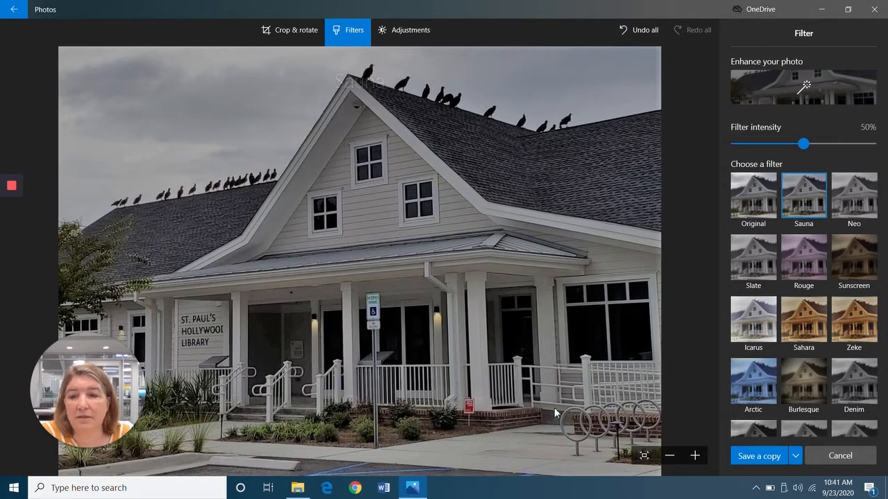
click(641, 34)
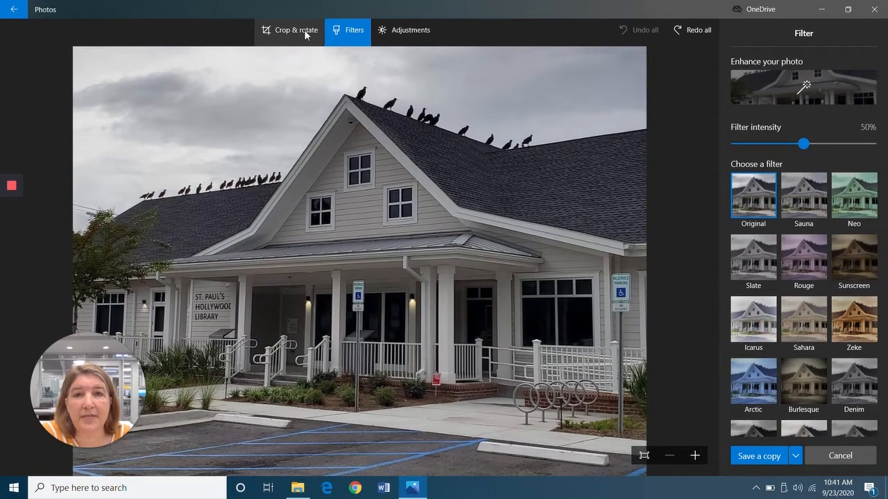
click(405, 34)
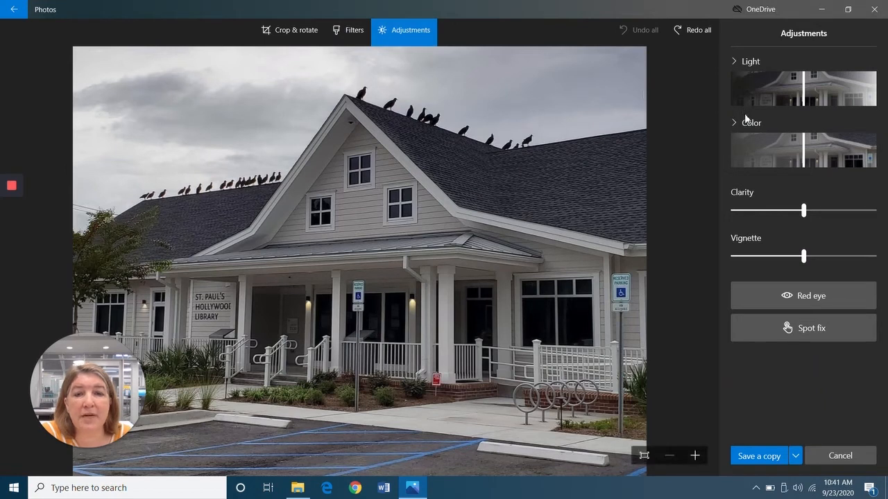
Raise the Light slider to 71 and adjust the Color saturation slider.
mouse_move(806, 103)
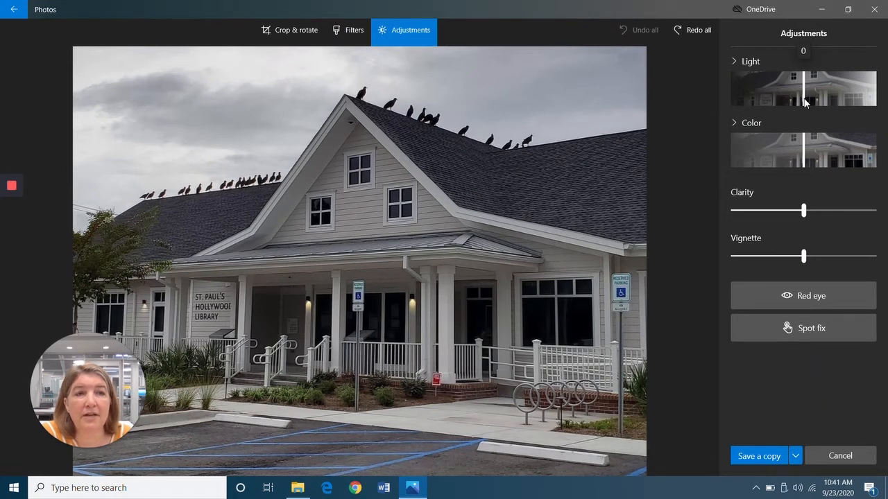
drag(804, 102, 865, 104)
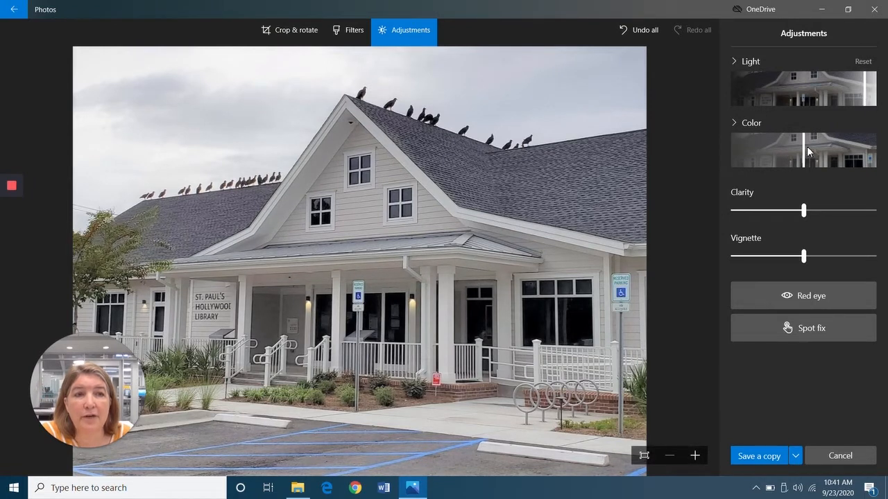
drag(805, 152, 823, 158)
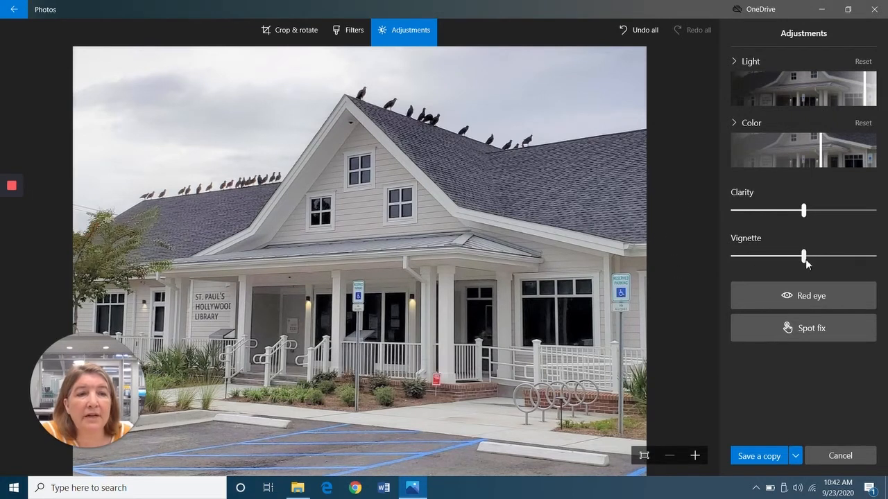
Set Clarity to 45 and add a slight negative Vignette.
drag(804, 215, 836, 219)
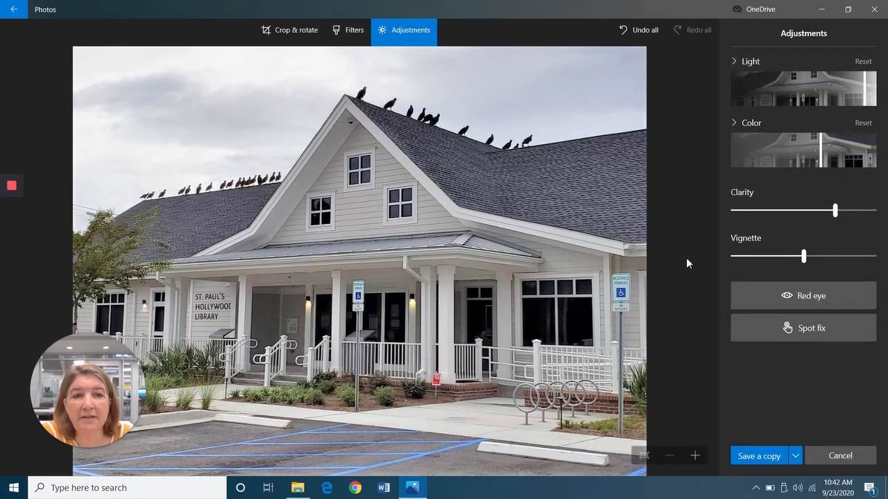
mouse_move(803, 257)
mouse_down()
mouse_move(745, 259)
mouse_move(839, 264)
mouse_move(799, 264)
mouse_up()
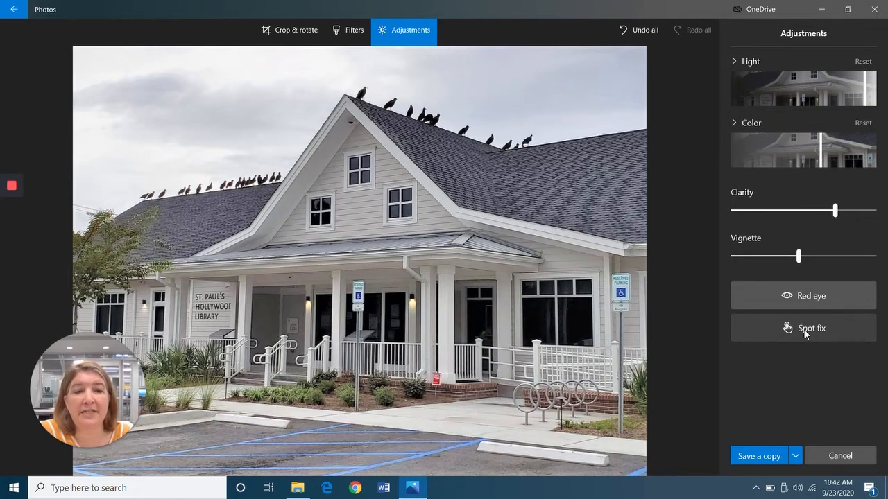
Spot-fix a blemish near the porch steps, undo it, then reset every edit with Undo all.
click(804, 329)
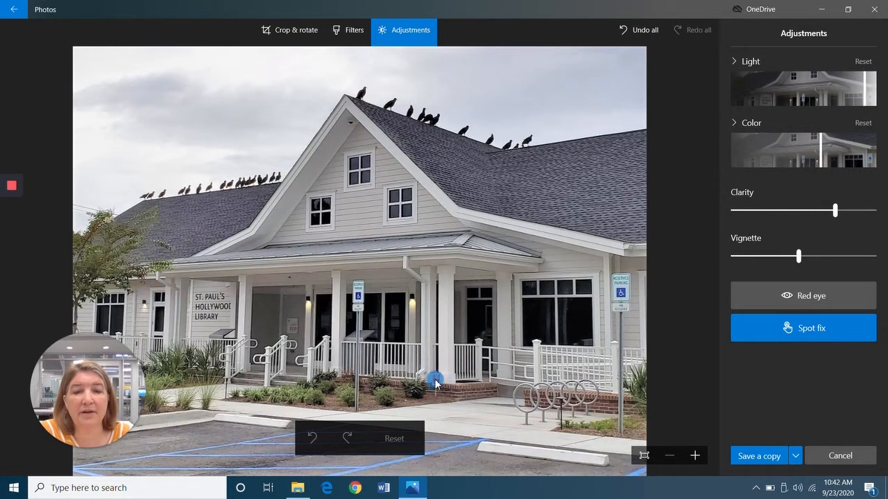
click(436, 383)
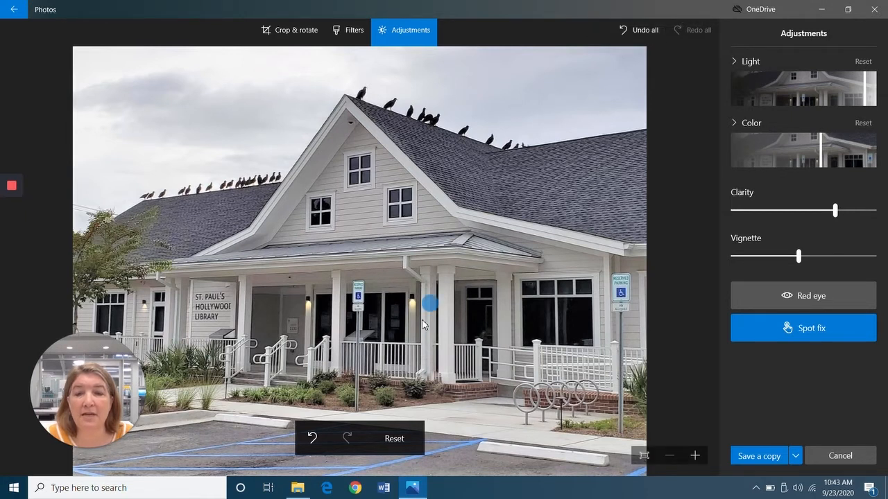
click(313, 440)
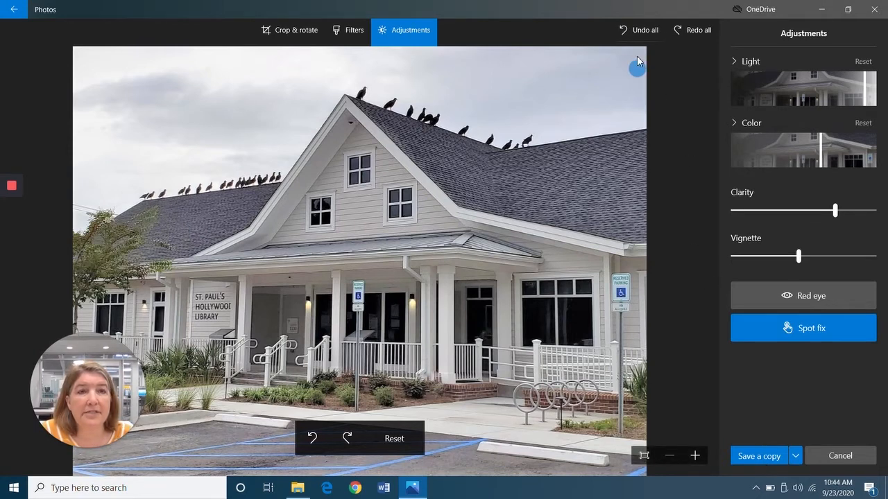
click(638, 31)
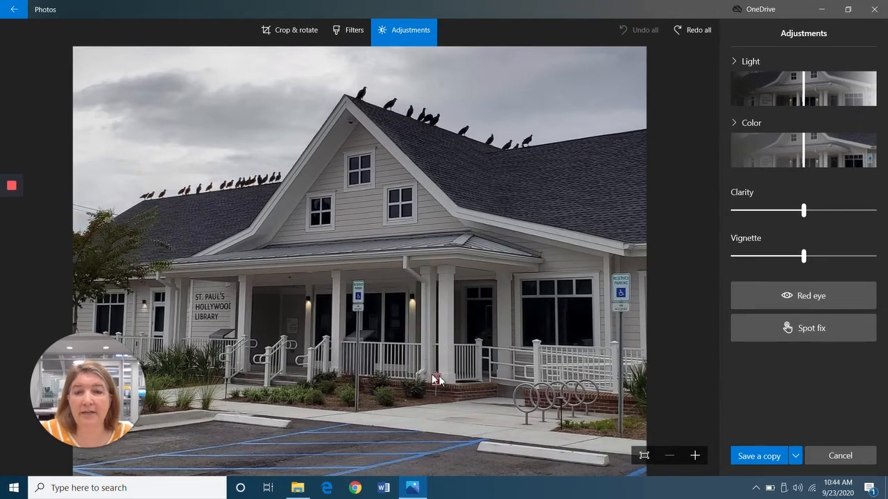
Return to Collection, scroll to August 2017 and open IMG_3863.JPG of the bride and groom.
click(14, 12)
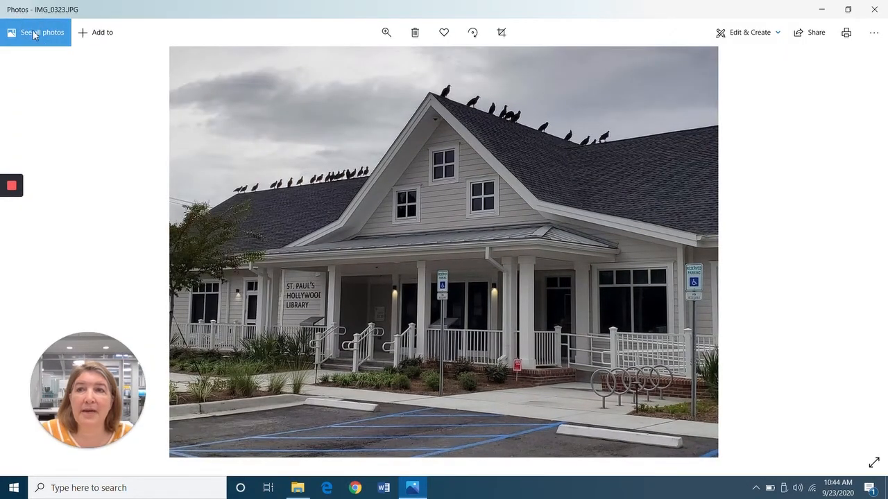
click(36, 34)
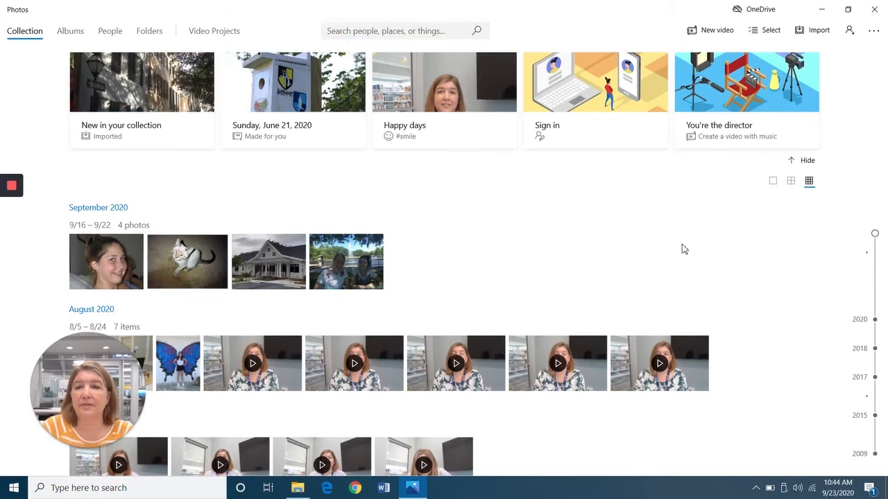
scroll(689, 254, down, 5)
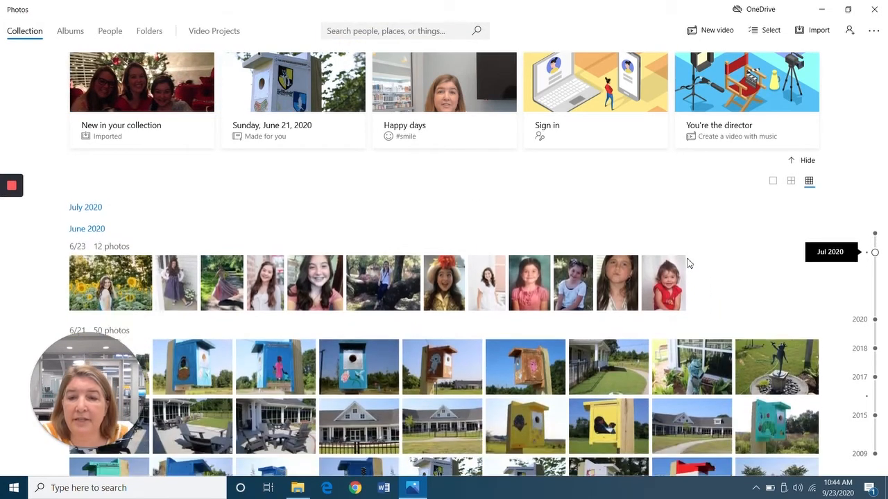
scroll(683, 263, down, 10)
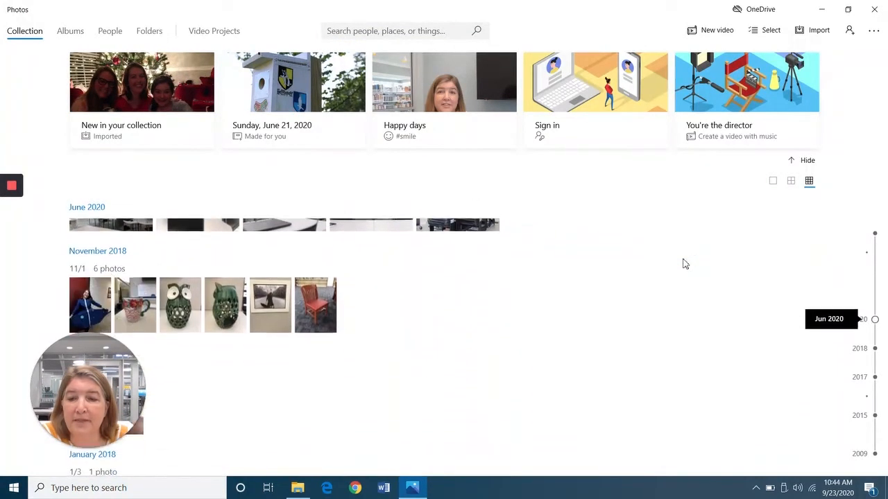
scroll(684, 261, down, 3)
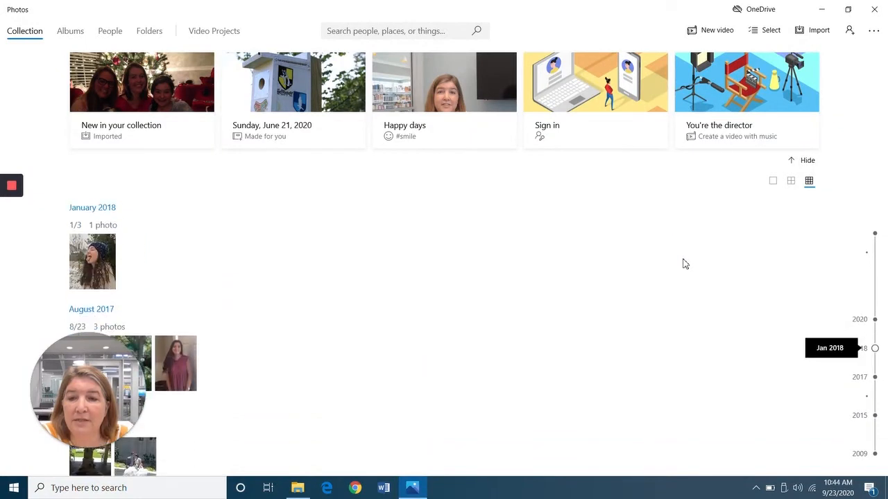
mouse_move(140, 443)
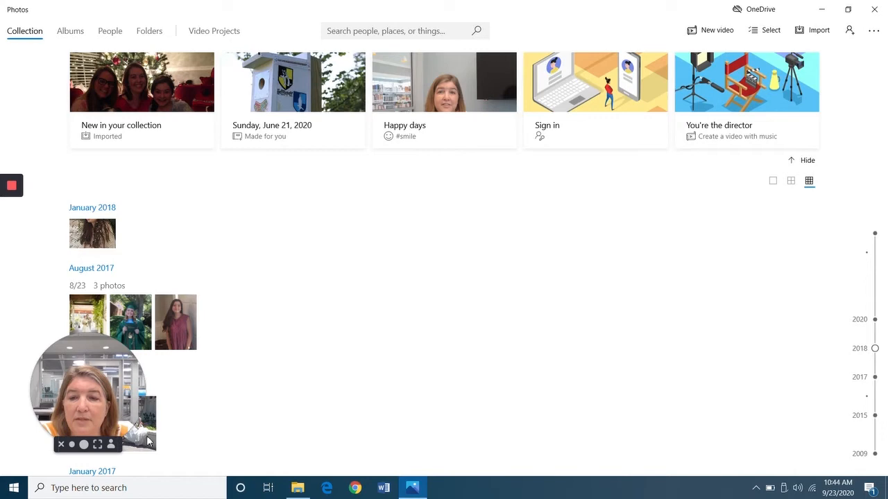
click(148, 441)
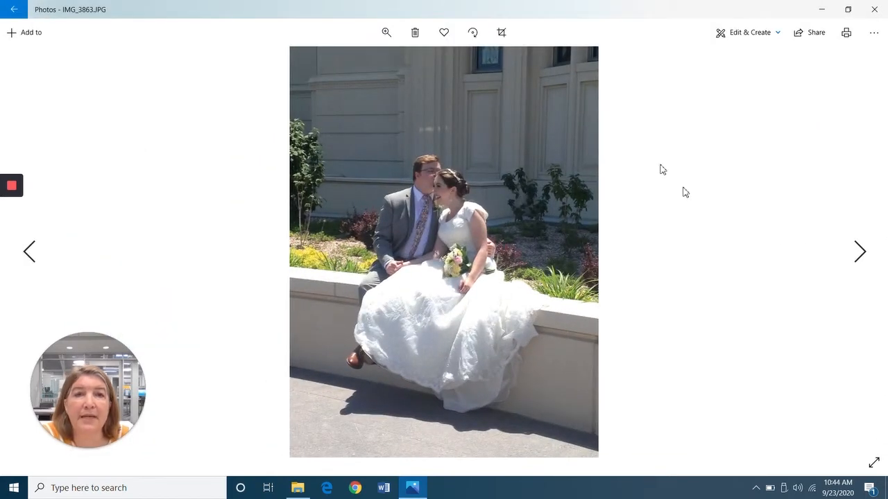
Open the wedding photo's Filters and try Slate, Sunscreen, Arctic, Denim and Burlesque.
click(747, 37)
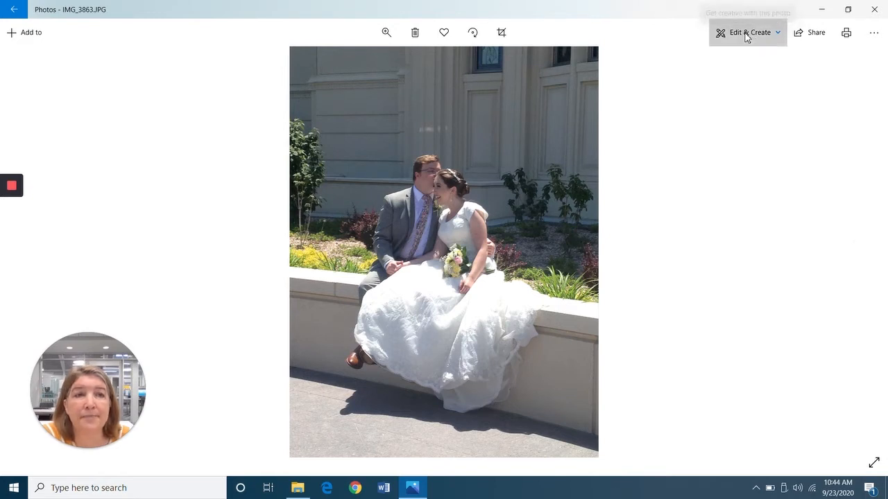
click(731, 74)
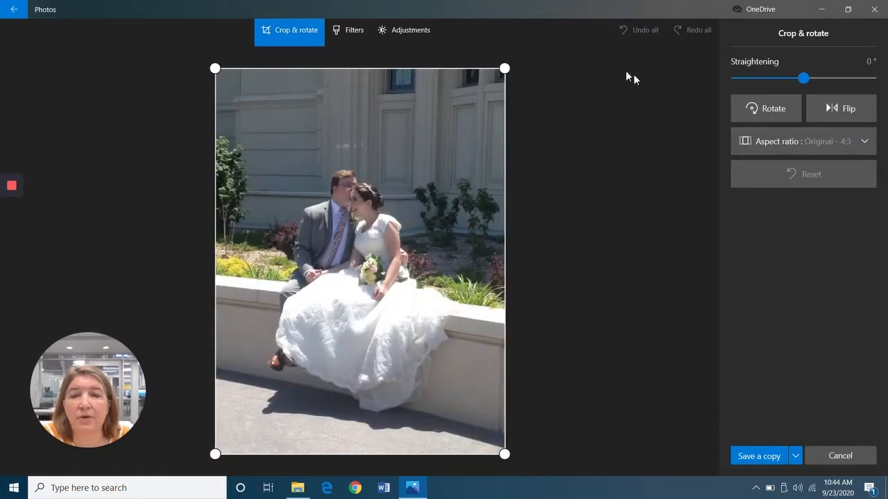
click(346, 30)
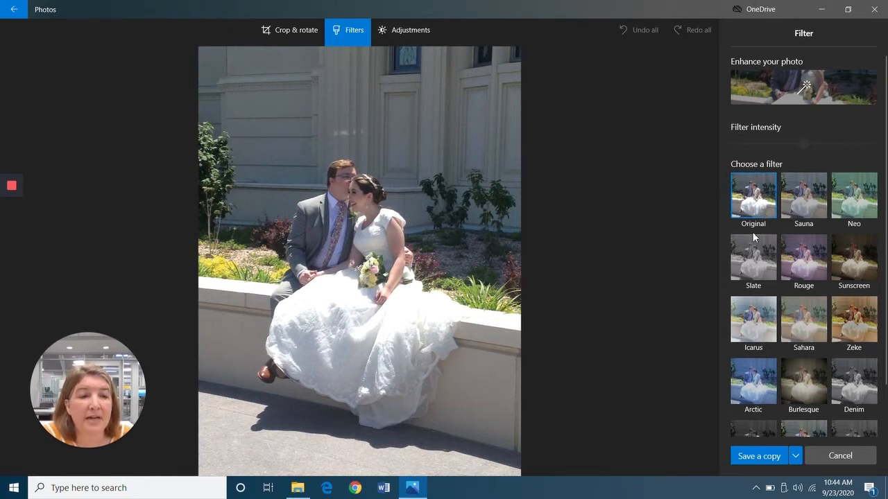
click(761, 264)
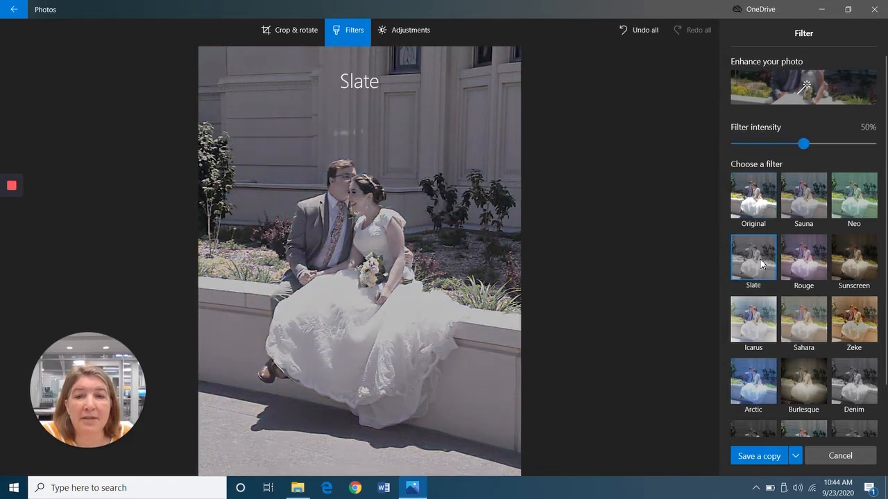
click(859, 270)
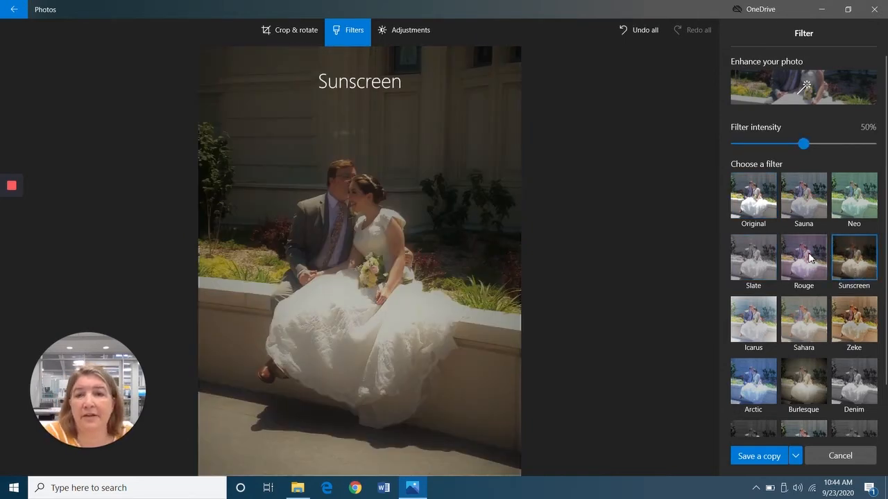
click(753, 383)
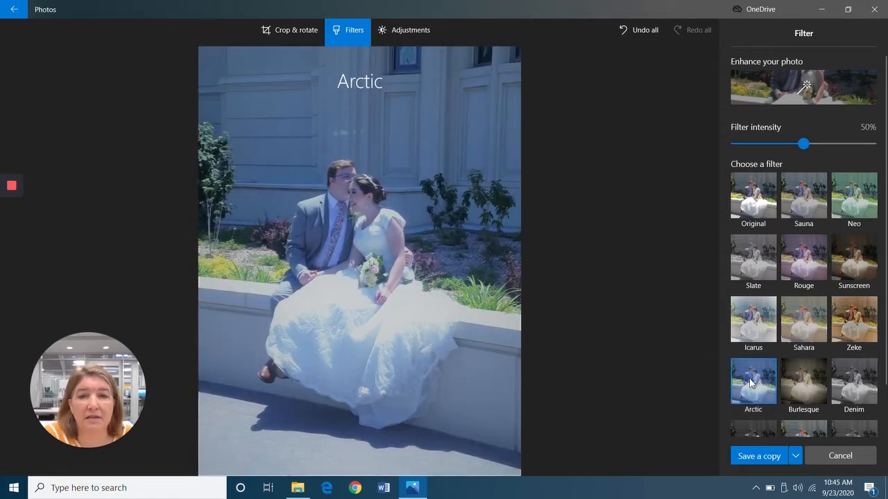
click(853, 390)
click(807, 387)
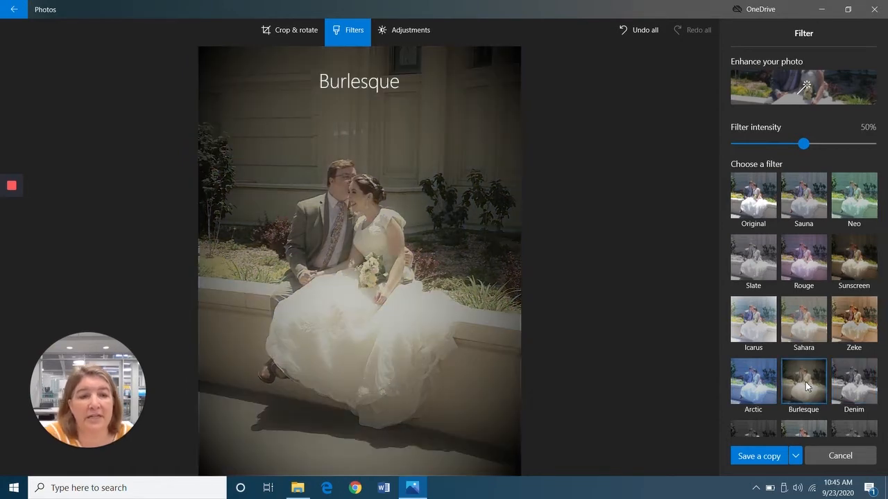
Apply the black-and-white Vanilla filter at 26% intensity.
scroll(872, 367, down, 2)
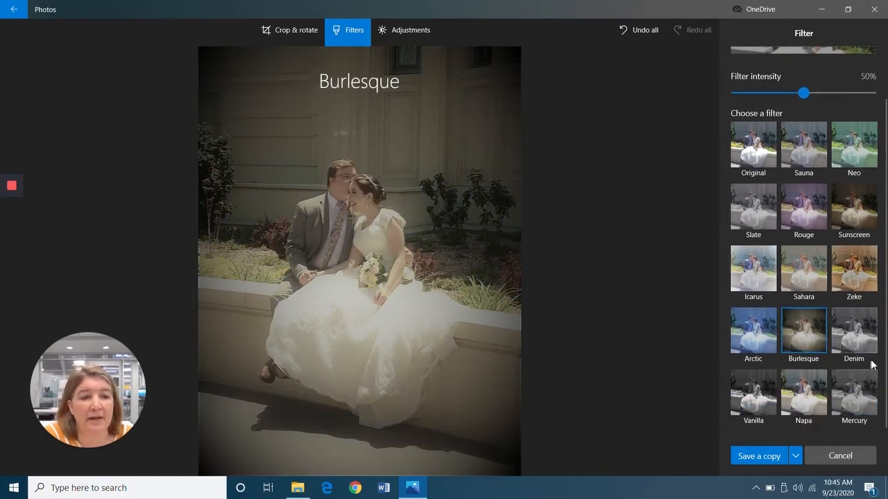
click(753, 406)
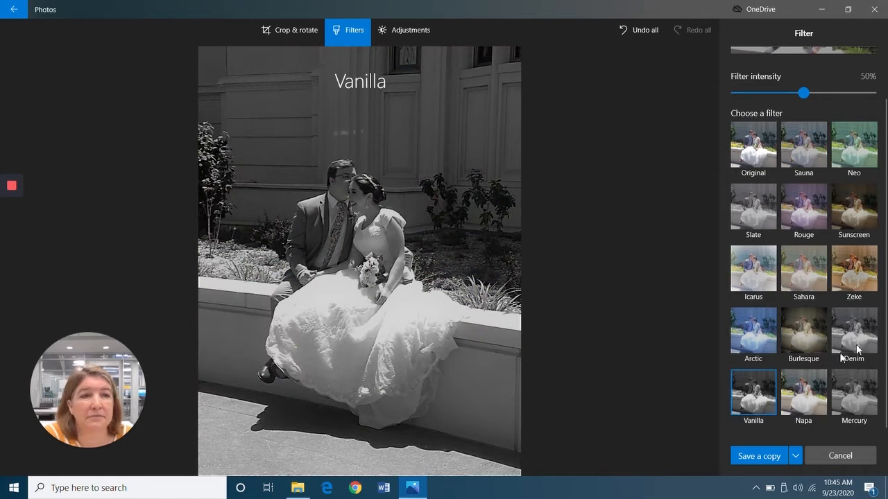
drag(803, 93, 773, 101)
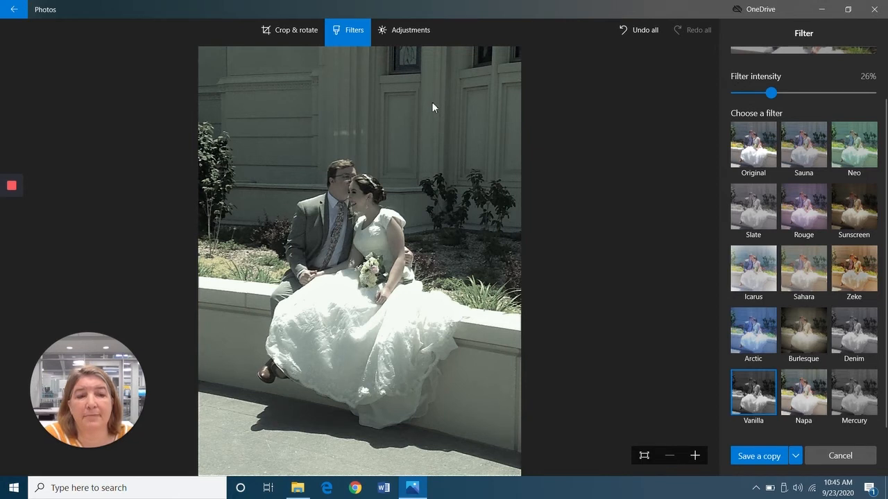
Boost the wedding photo's colour and brightness with the Color and Light sliders.
click(416, 34)
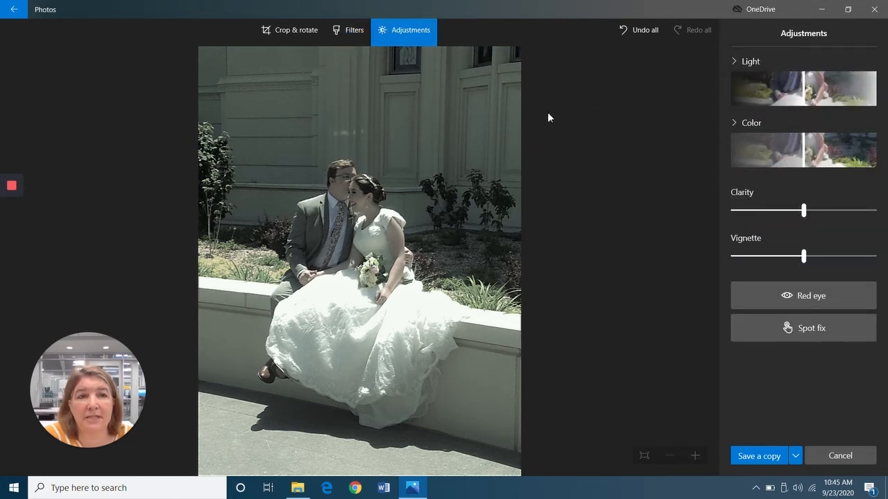
drag(803, 153, 836, 154)
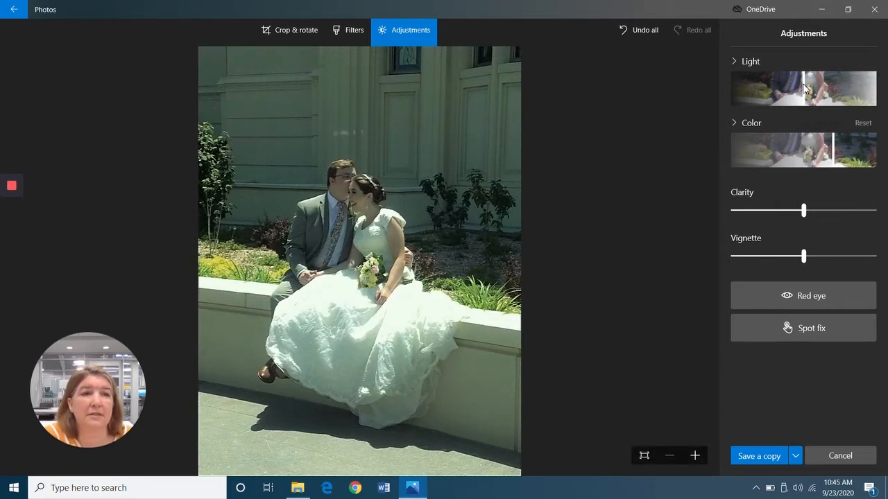
drag(807, 89, 833, 88)
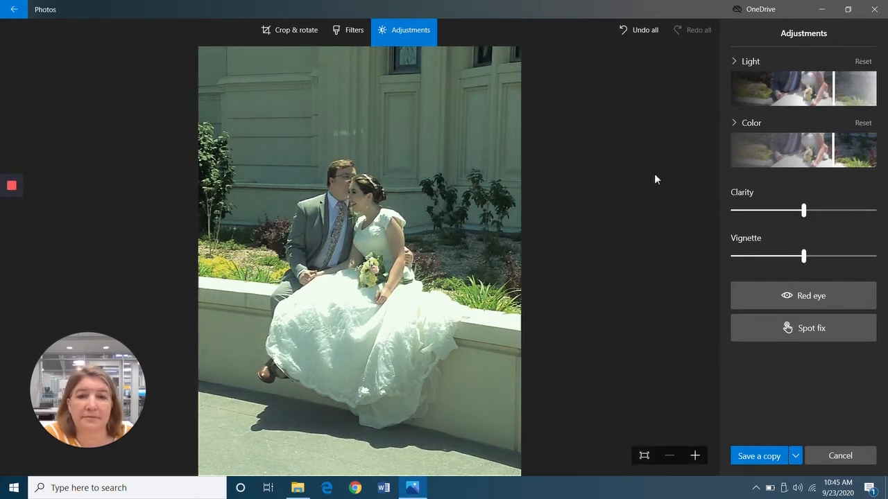
Crop the photo slightly inward from the top-left, bottom-right and top-right corners.
click(294, 31)
drag(216, 68, 242, 104)
drag(506, 456, 481, 428)
drag(504, 69, 495, 81)
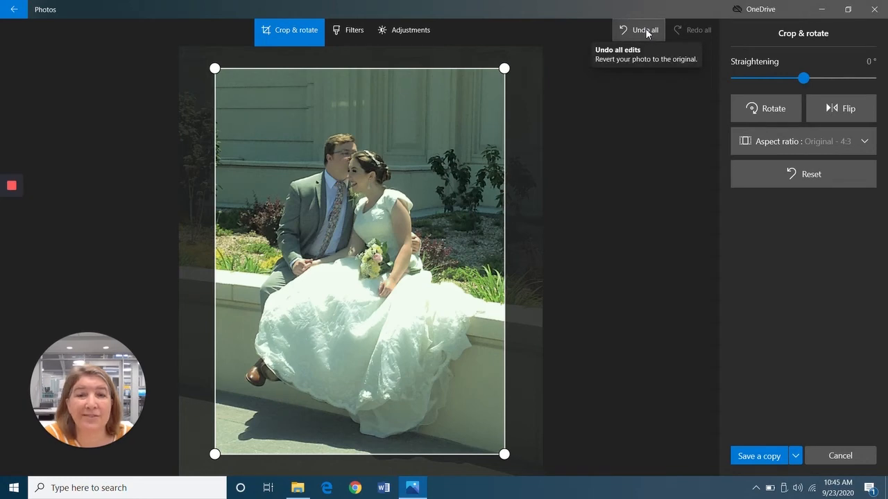
Leave the editor discarding the wedding photo's edits and return to the Collection.
click(8, 13)
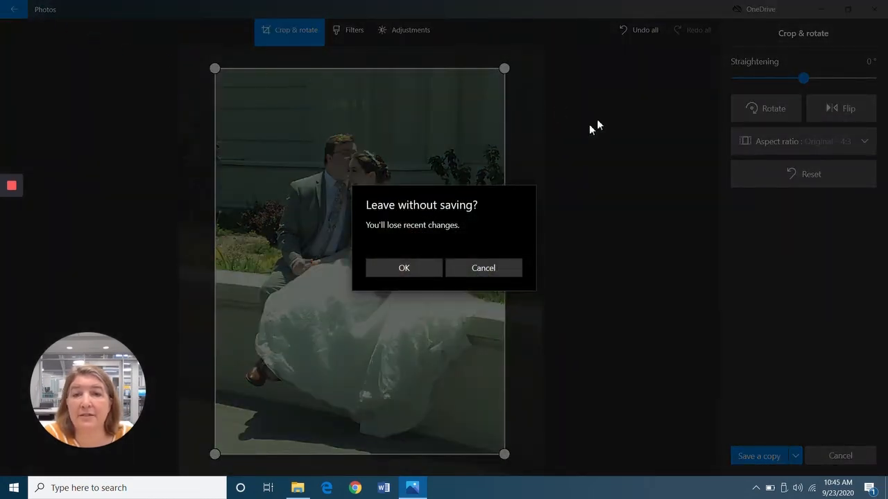
click(409, 267)
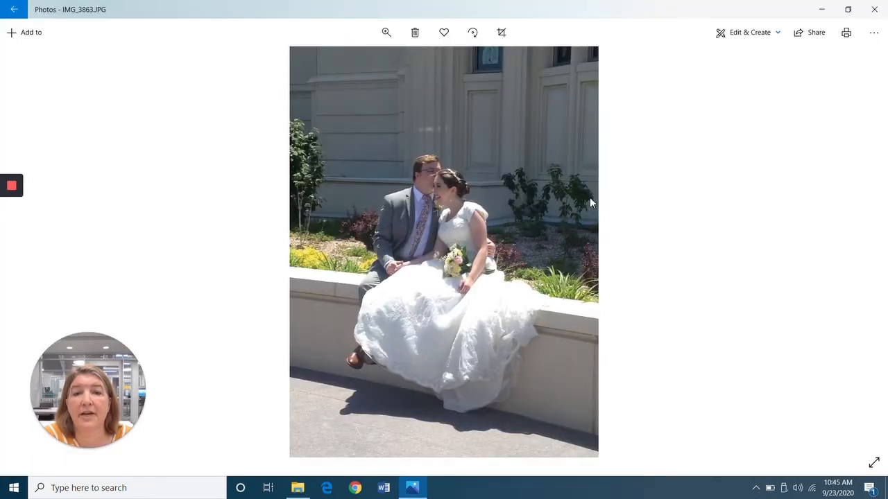
click(9, 14)
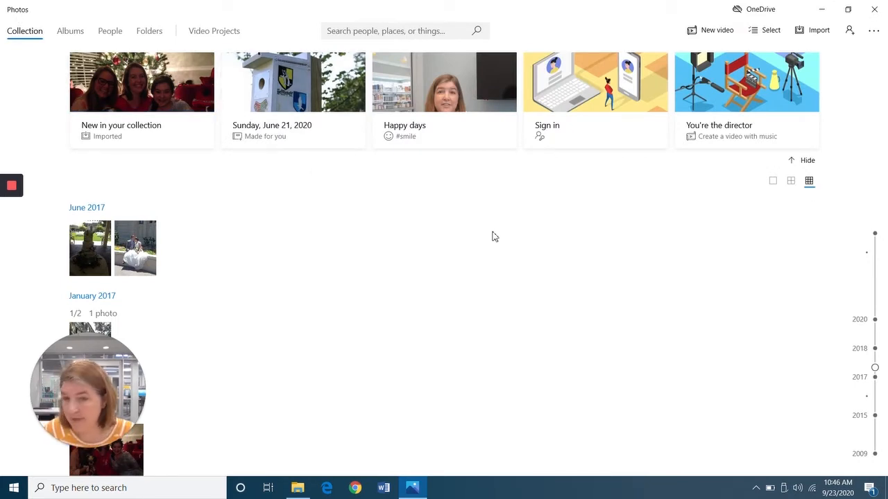
Scroll up to September 2020 and open Red Eye Image.jfif.
scroll(513, 244, up, 5)
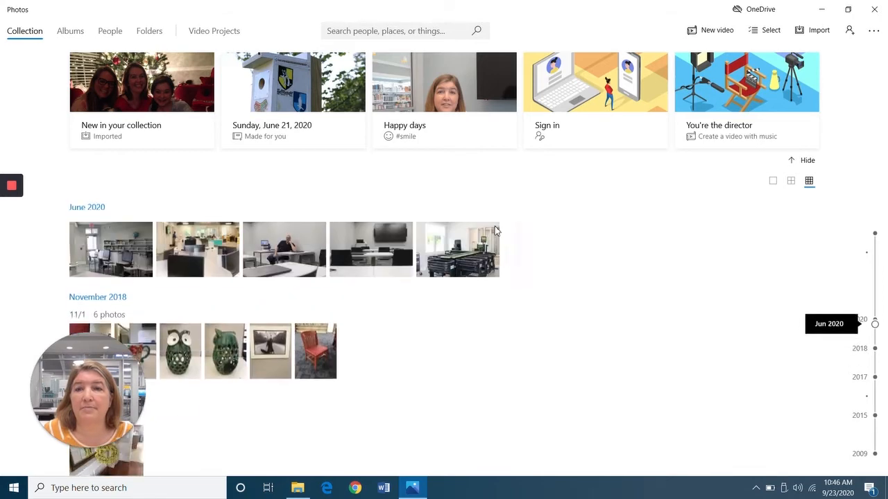
scroll(495, 231, up, 3)
scroll(485, 210, up, 2)
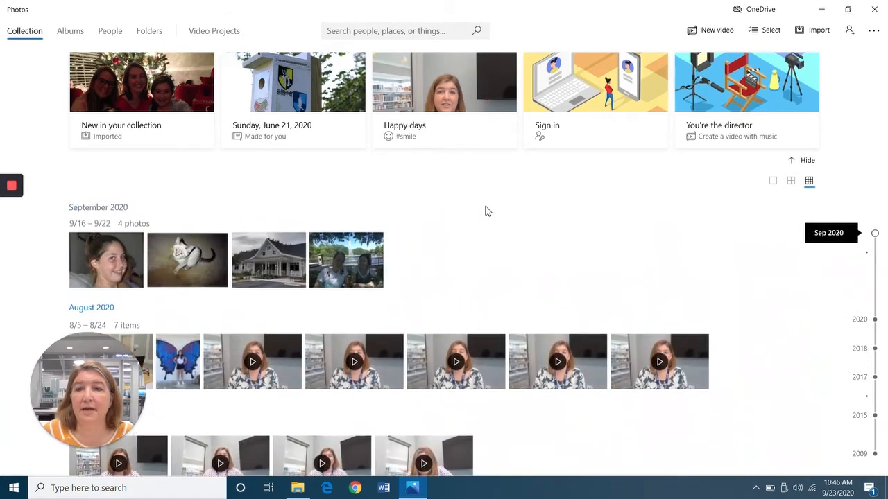
click(109, 262)
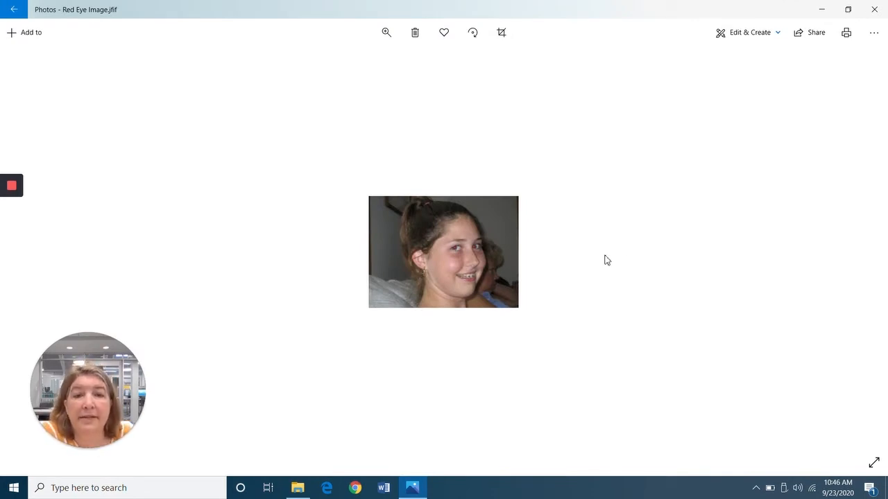
In the editor, zoom in and remove the red eye from the girl's eye.
click(751, 34)
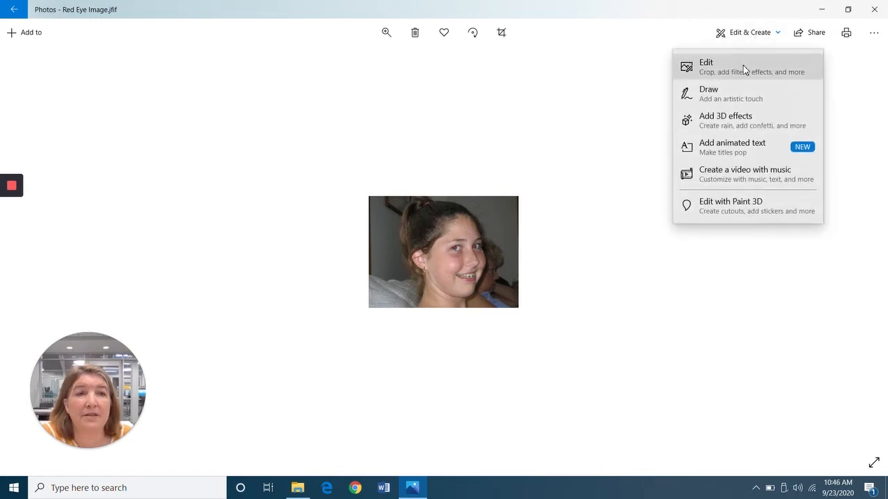
click(743, 65)
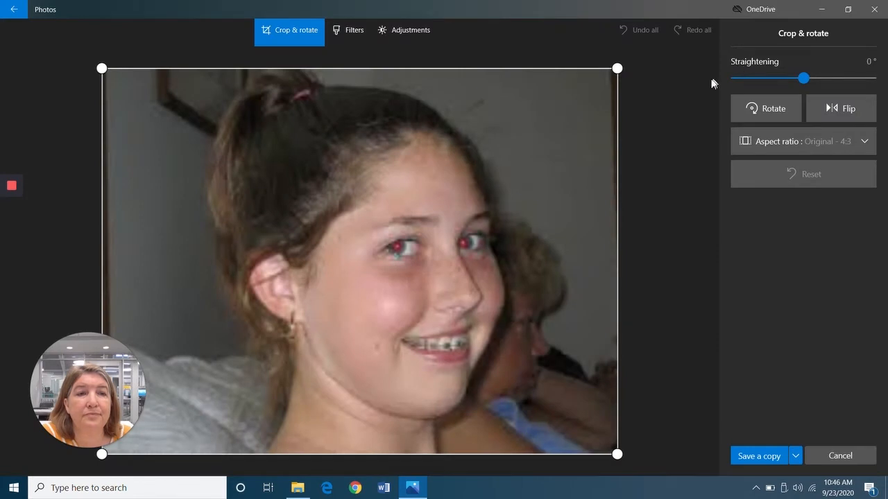
click(416, 32)
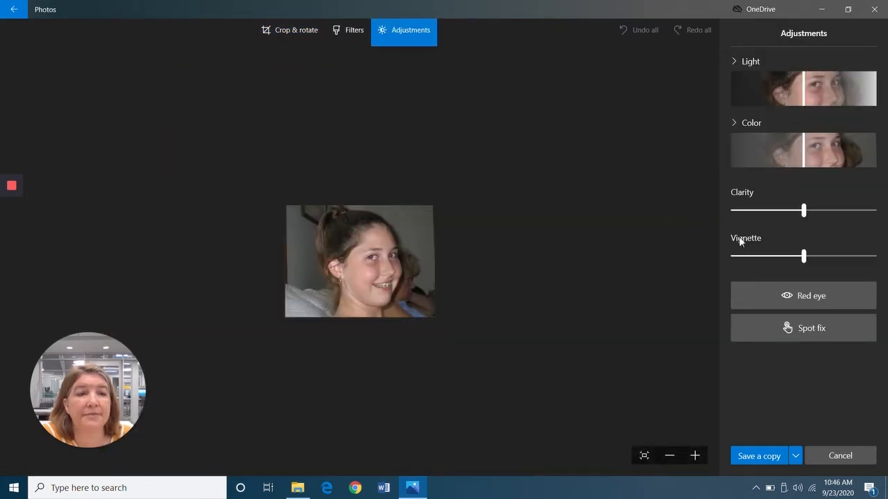
click(815, 298)
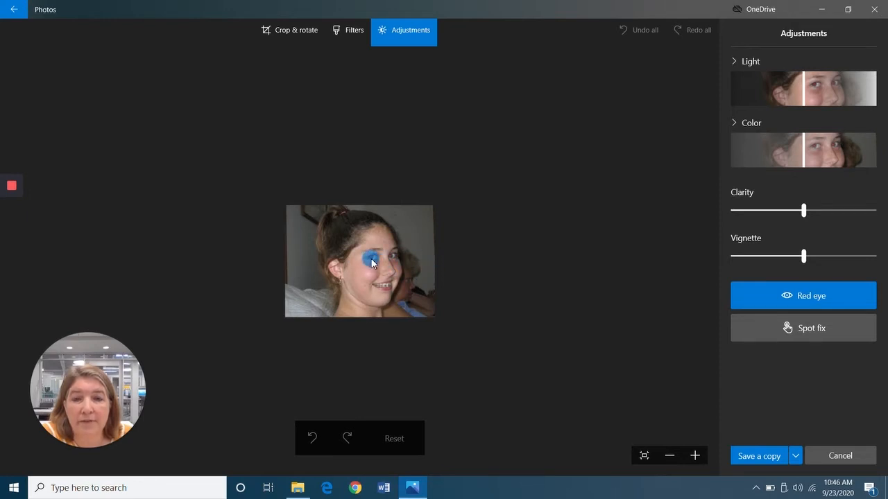
click(694, 456)
click(694, 456)
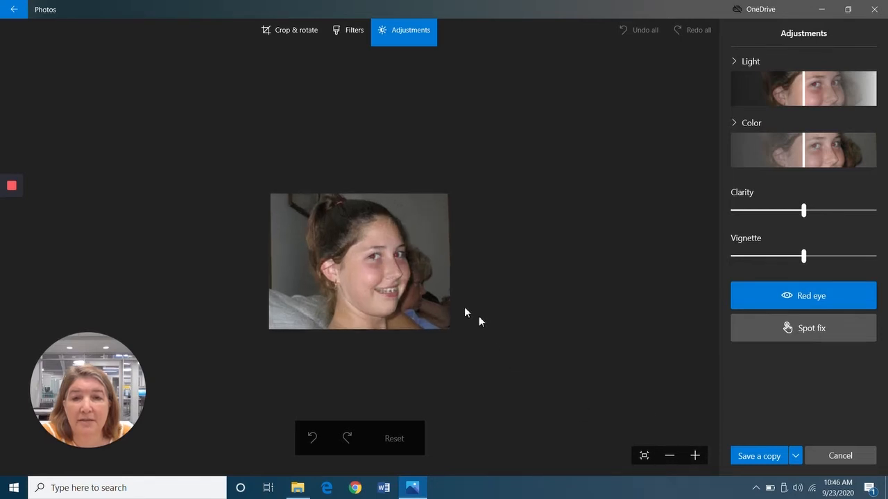
click(372, 259)
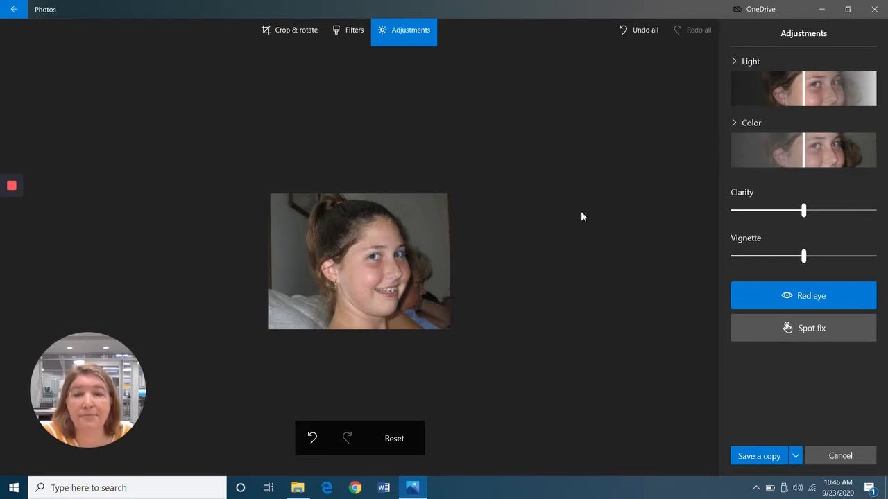
Exit the editor without saving, then go back from the viewer toward the collection.
click(13, 12)
click(399, 267)
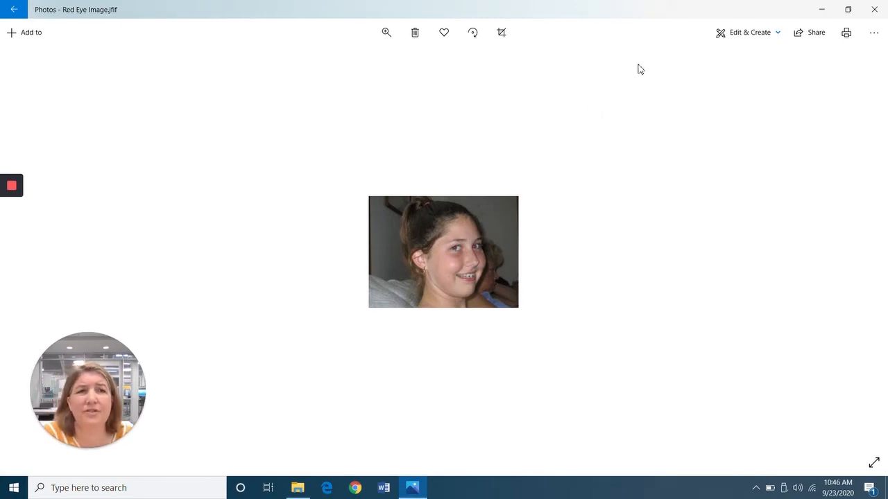
click(15, 11)
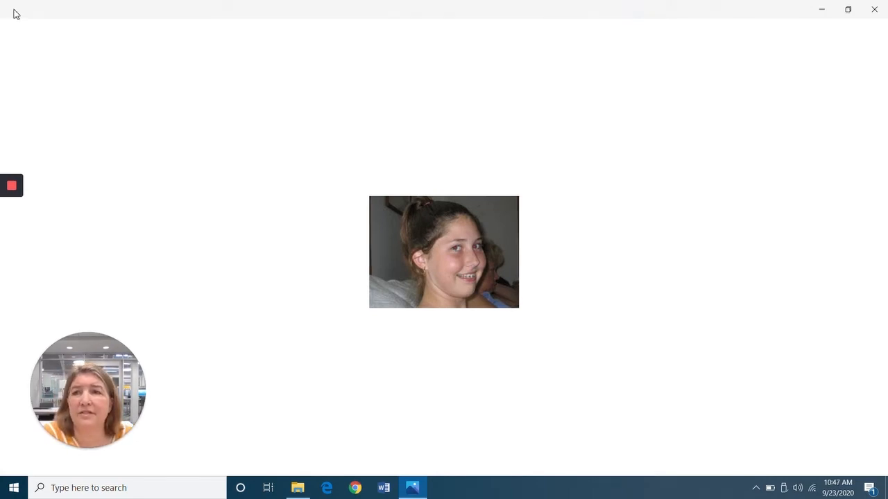
Open IMG_0337.JPG of the masked woman at a laptop and show its Edit & Create options.
scroll(711, 247, down, 2)
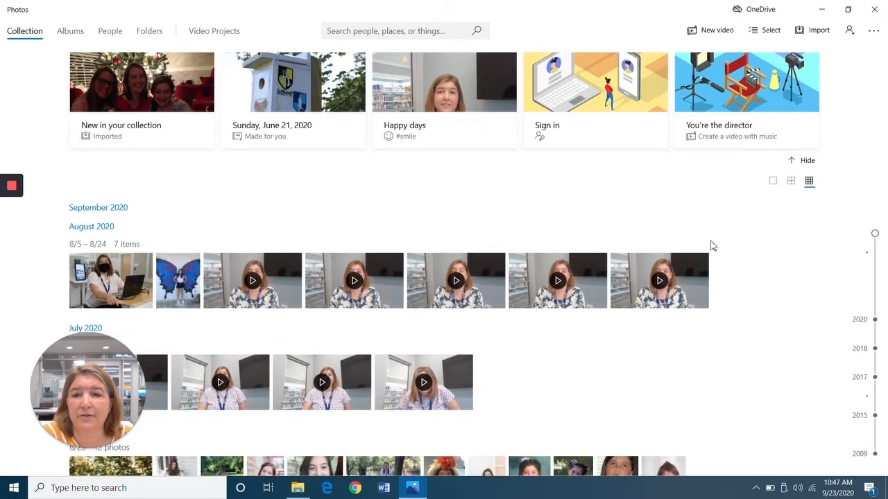
click(106, 254)
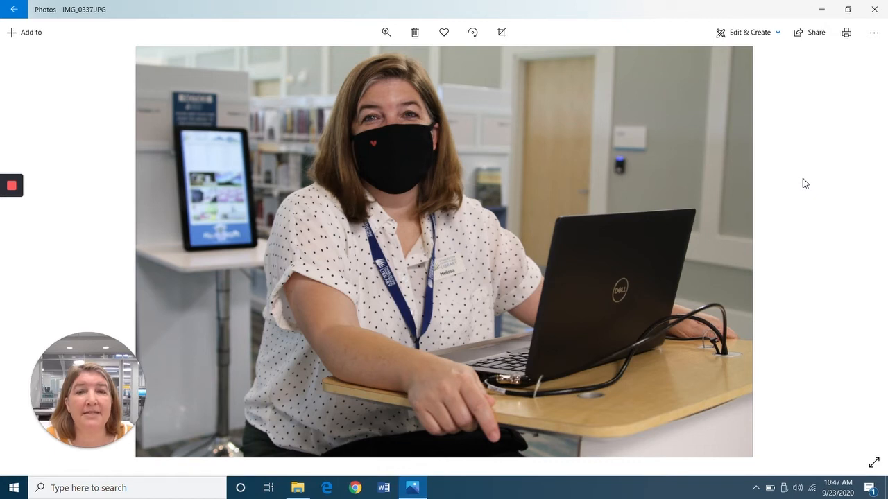
click(739, 35)
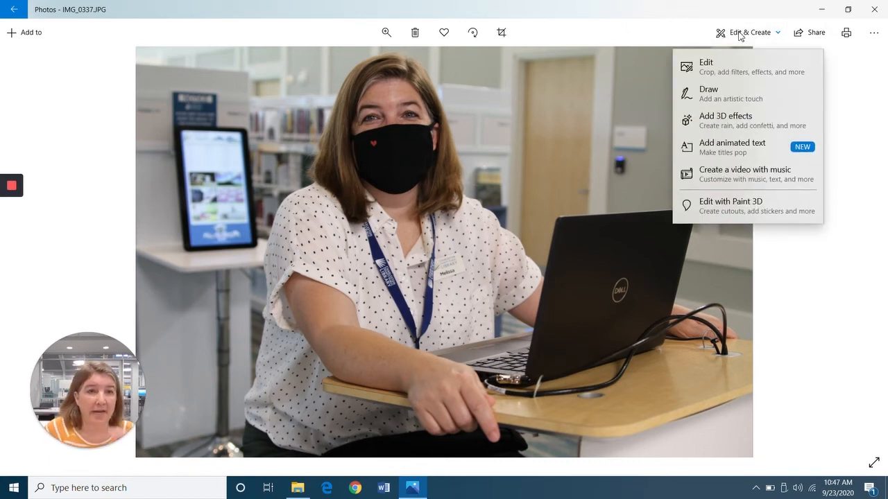
click(728, 94)
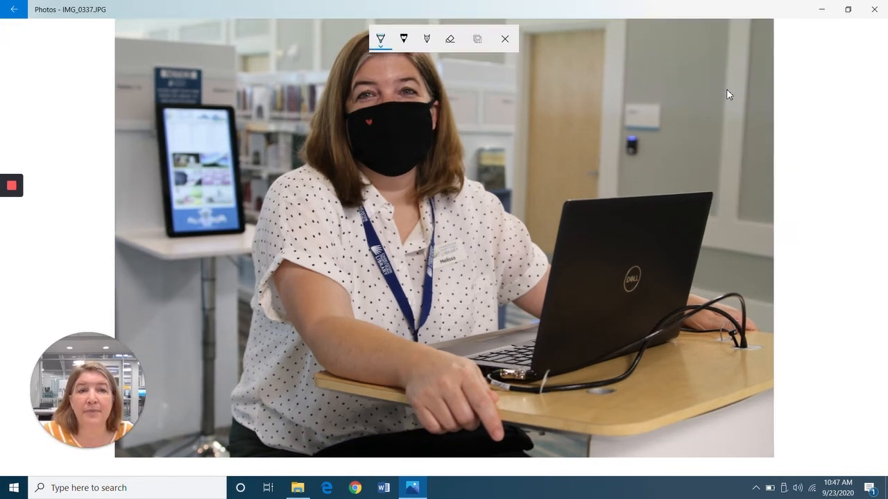
click(381, 38)
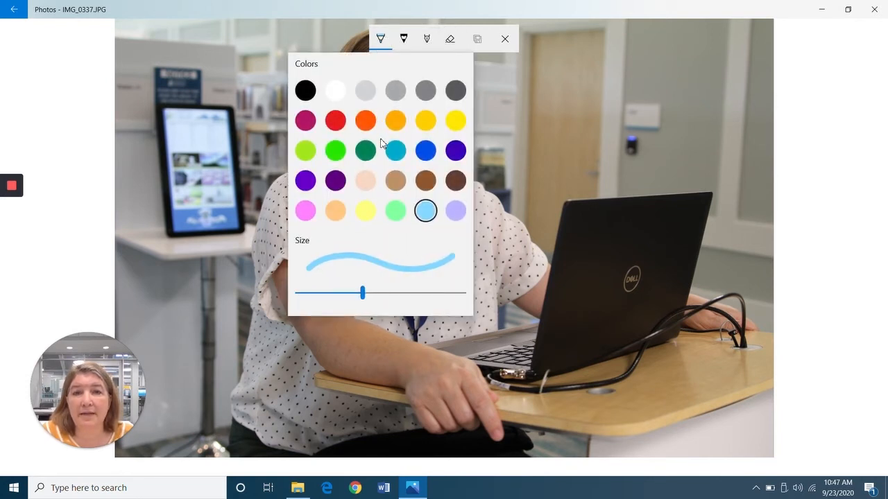
click(398, 153)
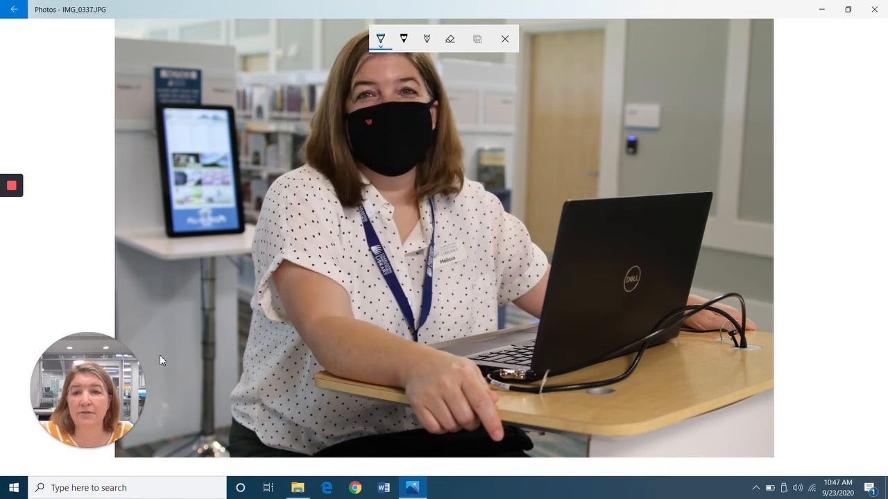
mouse_move(186, 339)
mouse_down()
mouse_move(186, 327)
mouse_move(201, 414)
mouse_up()
mouse_move(185, 329)
mouse_down()
mouse_move(203, 350)
mouse_move(177, 374)
mouse_up()
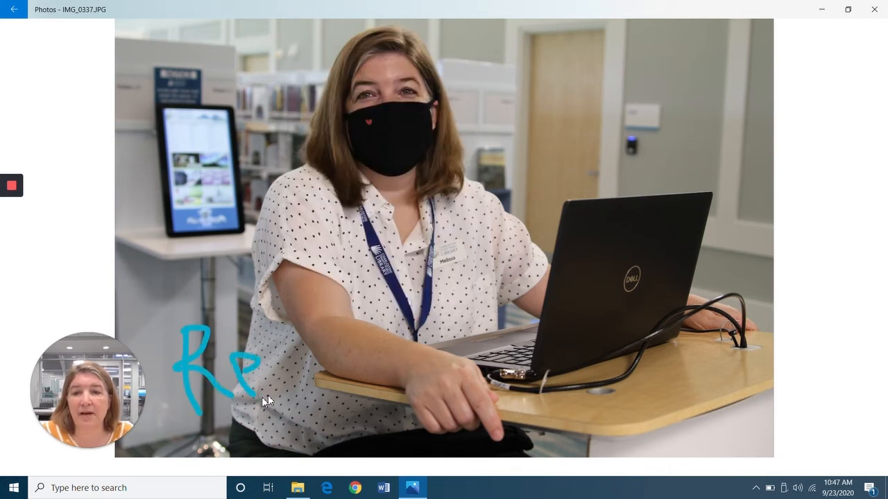
mouse_move(326, 321)
mouse_down()
mouse_move(302, 403)
mouse_move(342, 374)
mouse_move(378, 382)
mouse_move(398, 367)
mouse_move(425, 373)
mouse_move(439, 389)
mouse_move(456, 376)
mouse_move(489, 372)
mouse_move(487, 390)
mouse_move(544, 398)
mouse_up()
mouse_move(627, 380)
mouse_down()
mouse_move(676, 405)
mouse_move(733, 360)
mouse_up()
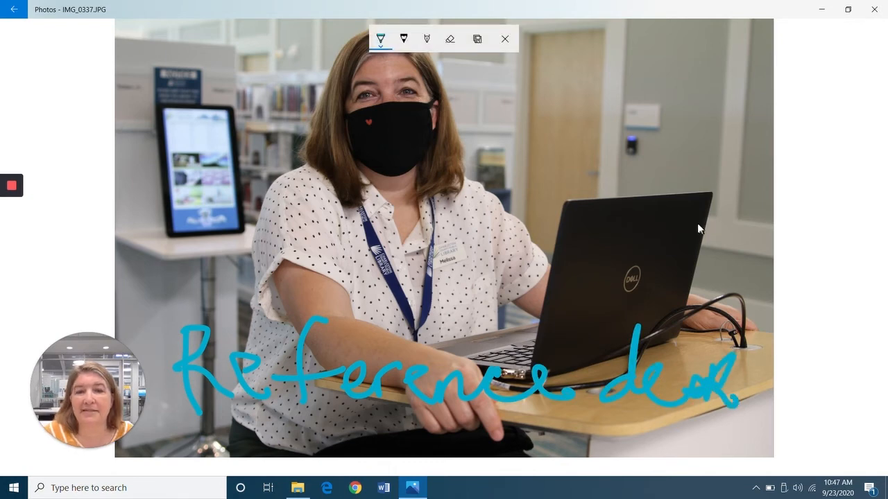
click(502, 37)
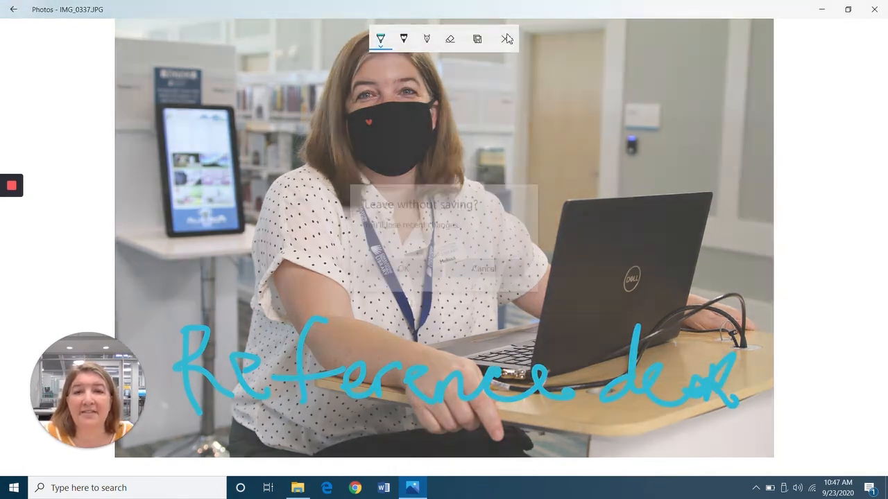
click(418, 266)
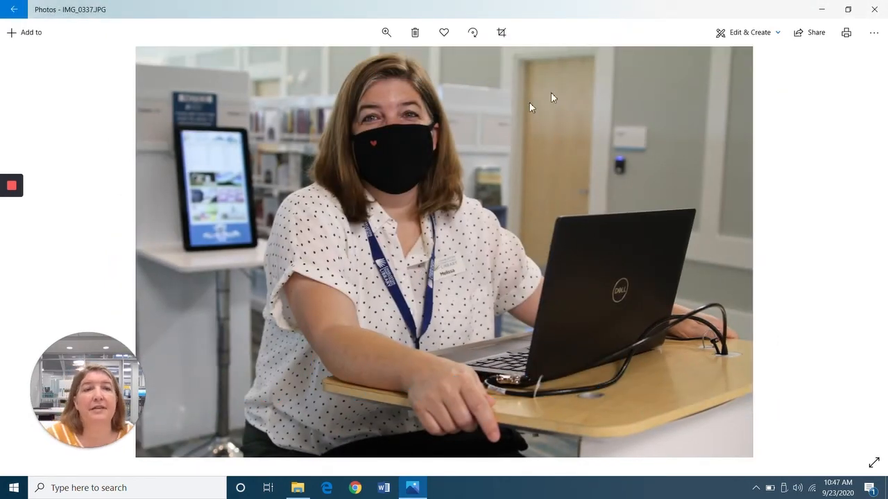
Start Add animated text on IMG_0337.JPG and choose the Loved text style.
click(746, 38)
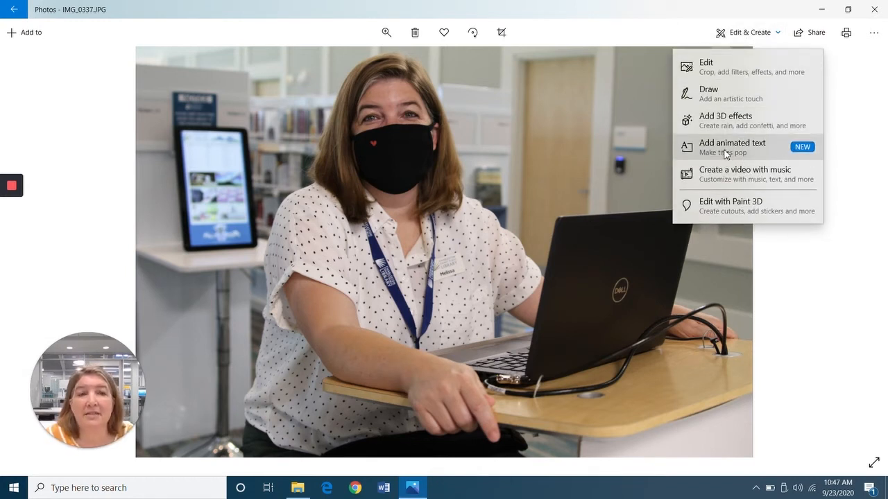
click(724, 147)
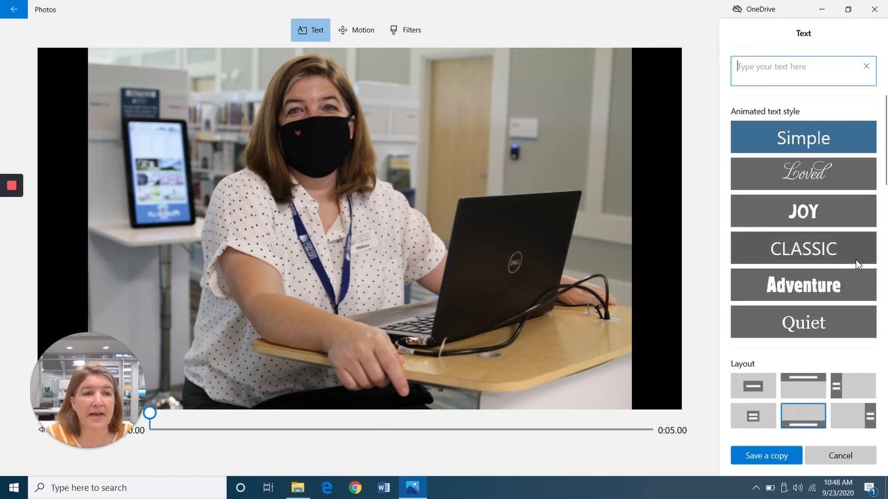
click(816, 182)
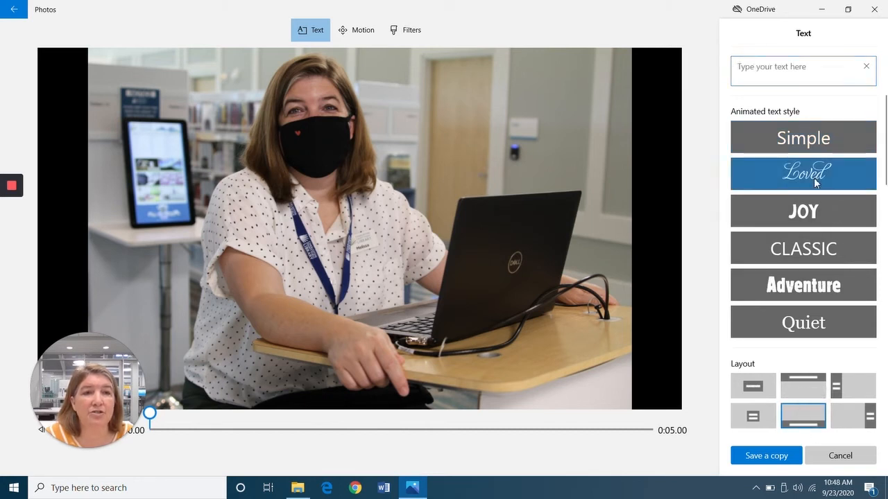
Enter the title 'Reference Desk', preview its playback, and switch it to the JOY style.
click(773, 69)
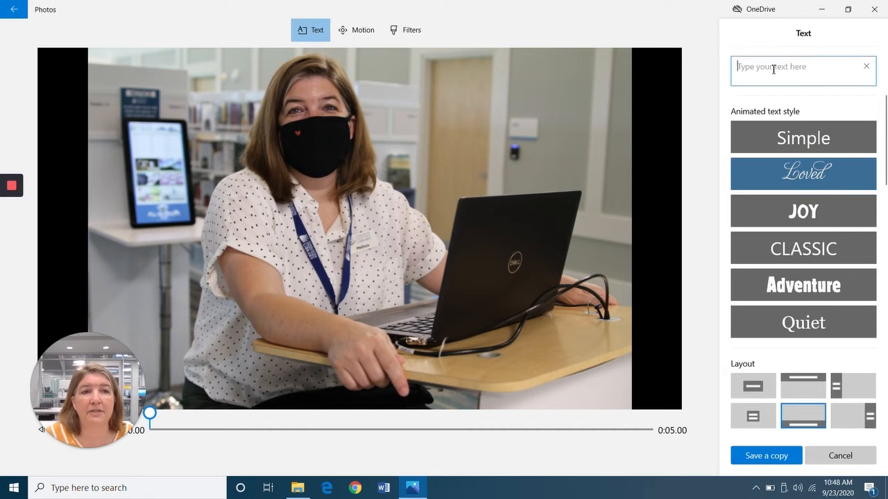
text(R)
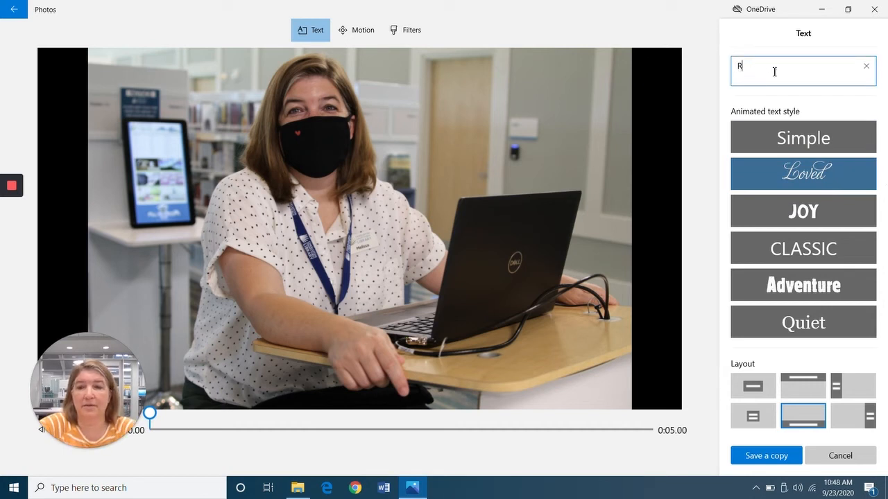
text(eferen)
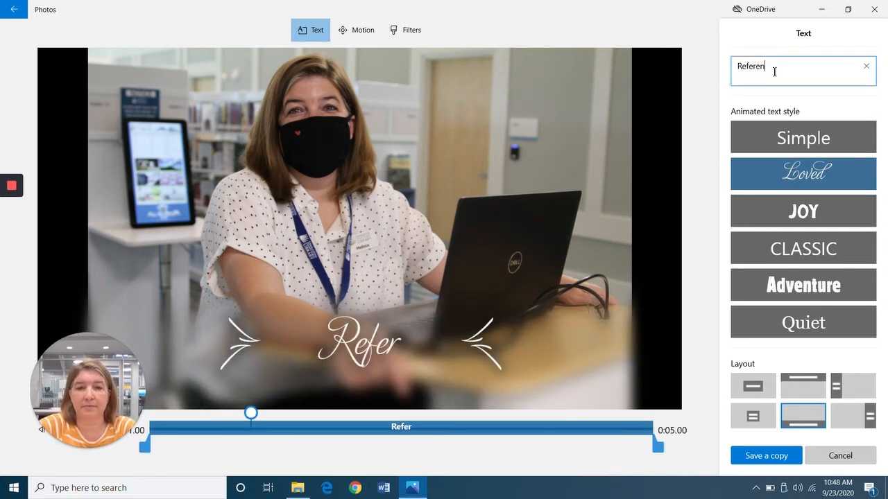
text(ce Desk)
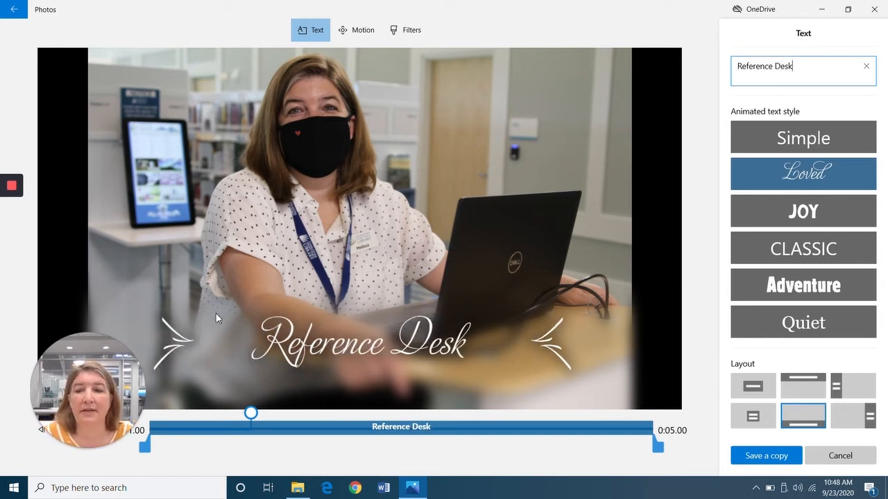
mouse_move(59, 447)
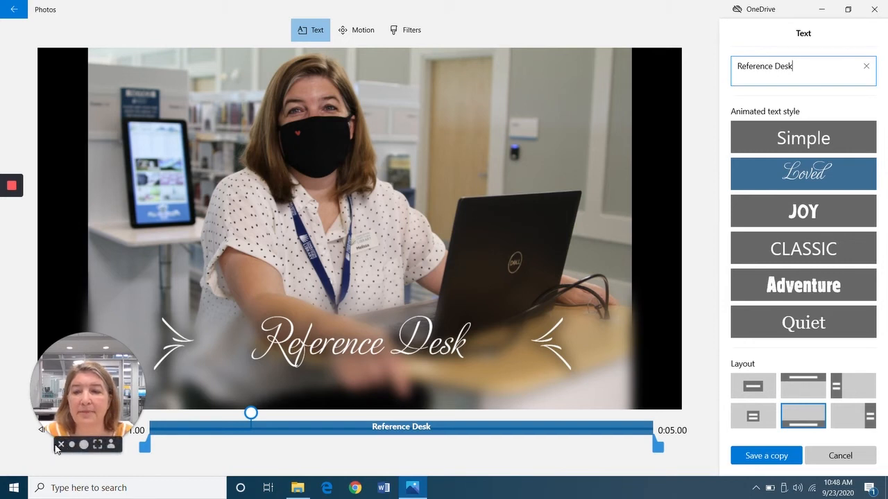
click(61, 445)
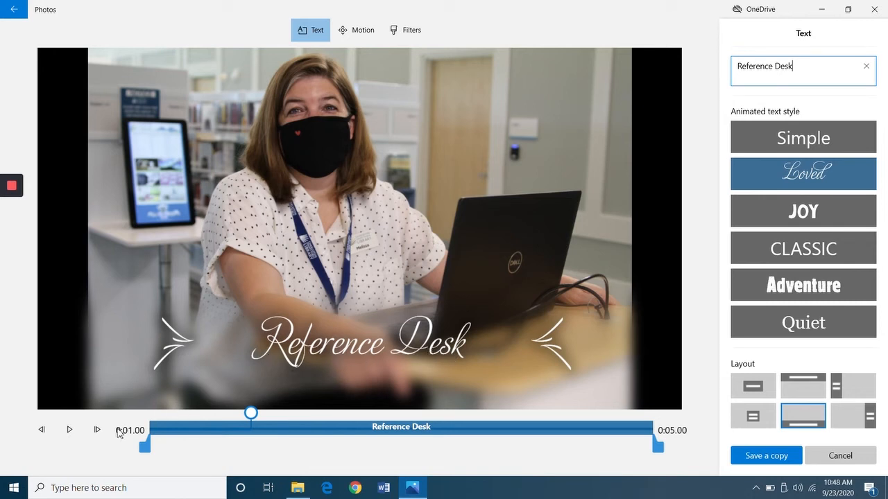
click(70, 431)
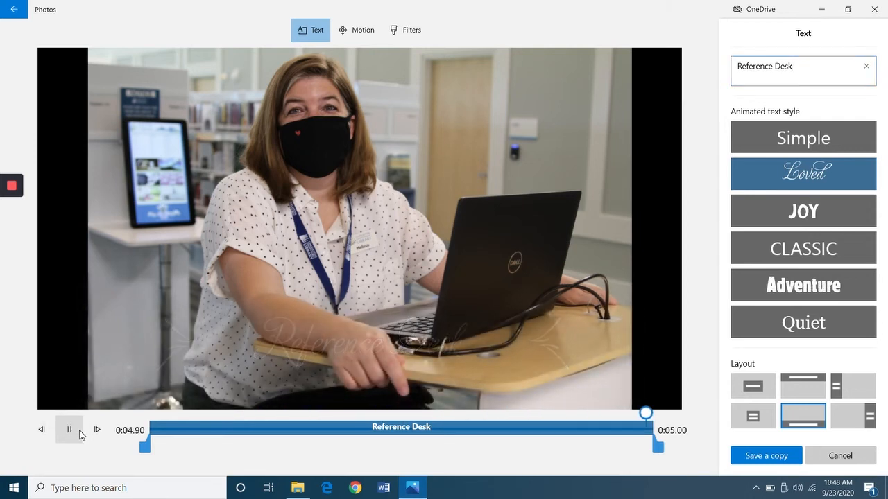
click(803, 222)
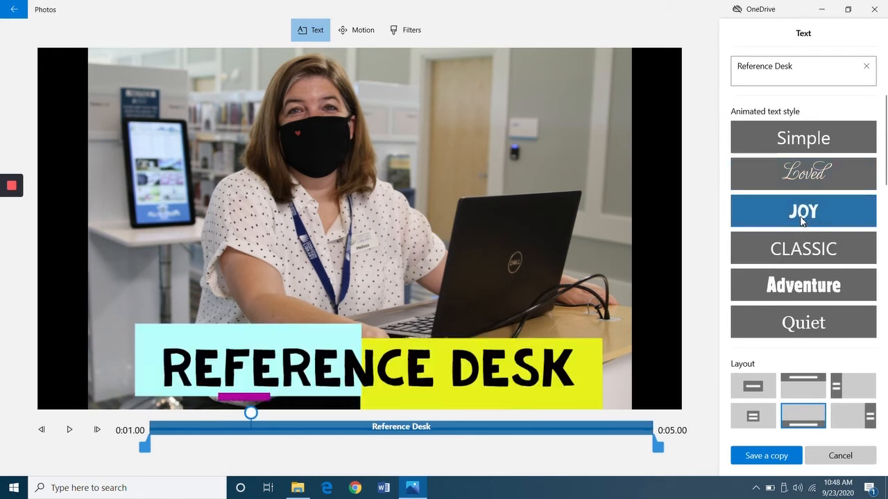
Try CLASSIC then Quiet with a centred layout, and exit discarding the animated text.
click(806, 250)
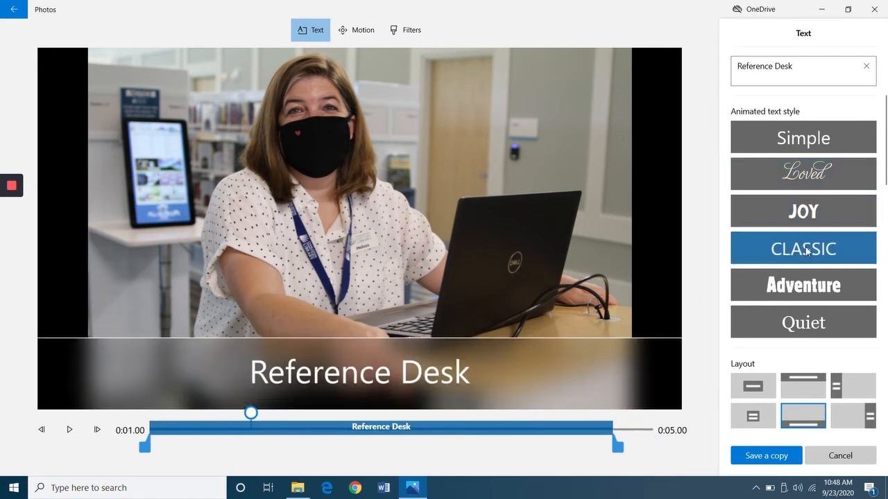
click(814, 325)
click(763, 387)
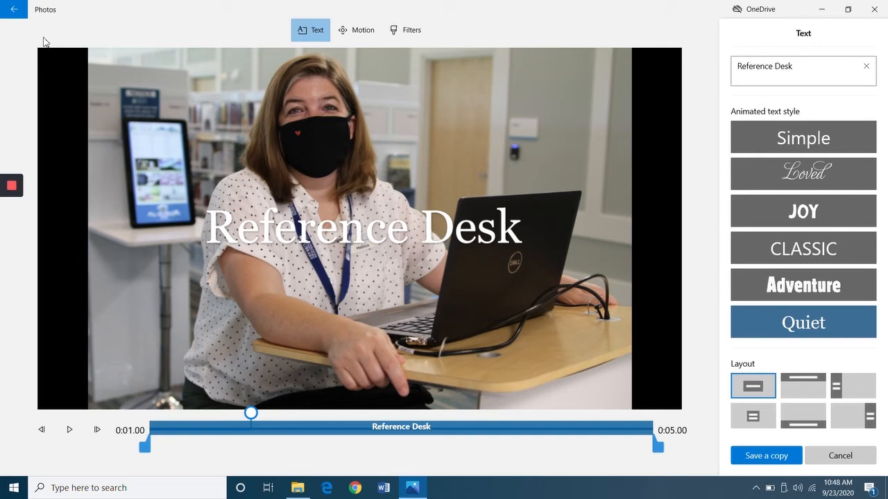
click(13, 11)
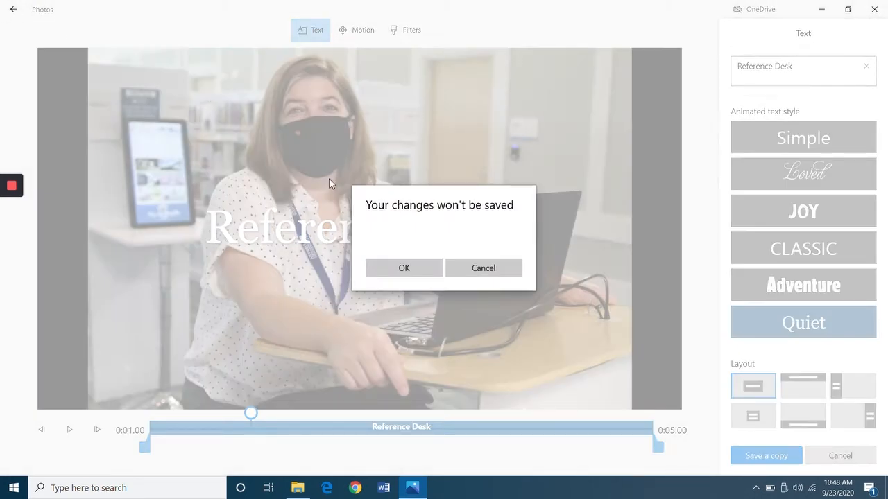
click(414, 272)
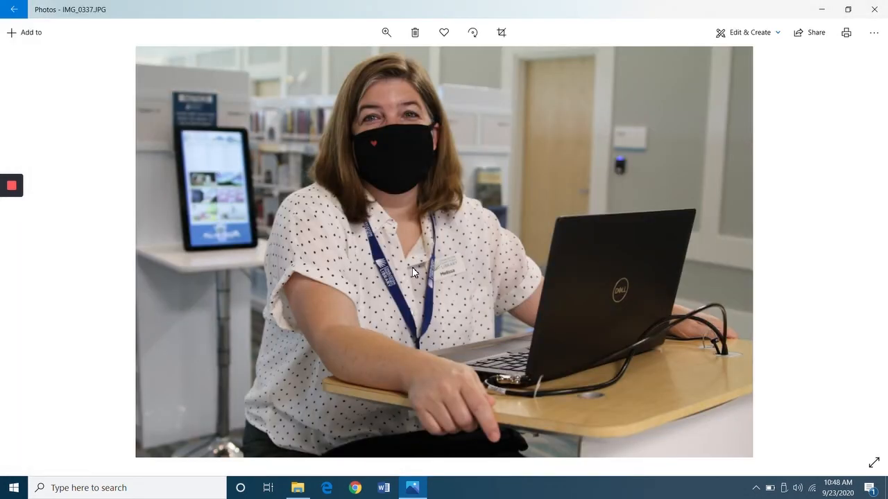
Add Autumn leaves and Flying bats 3D effects to IMG_0337.JPG and play them together.
click(740, 32)
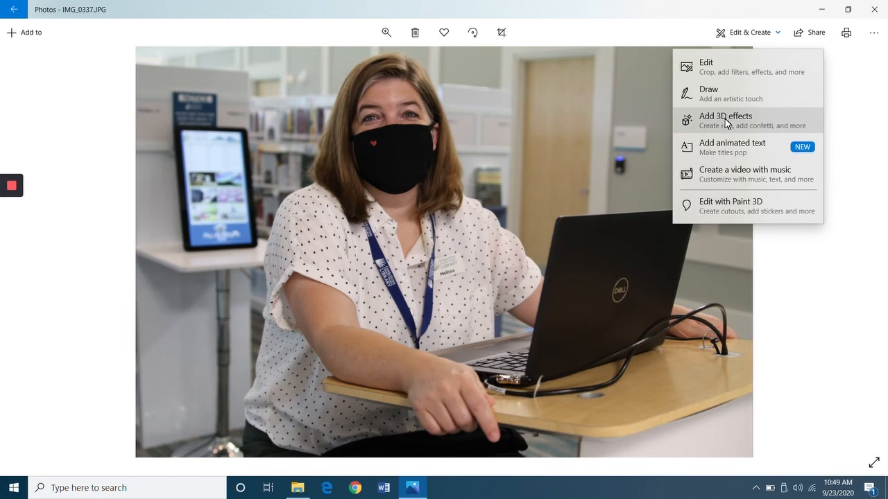
click(736, 122)
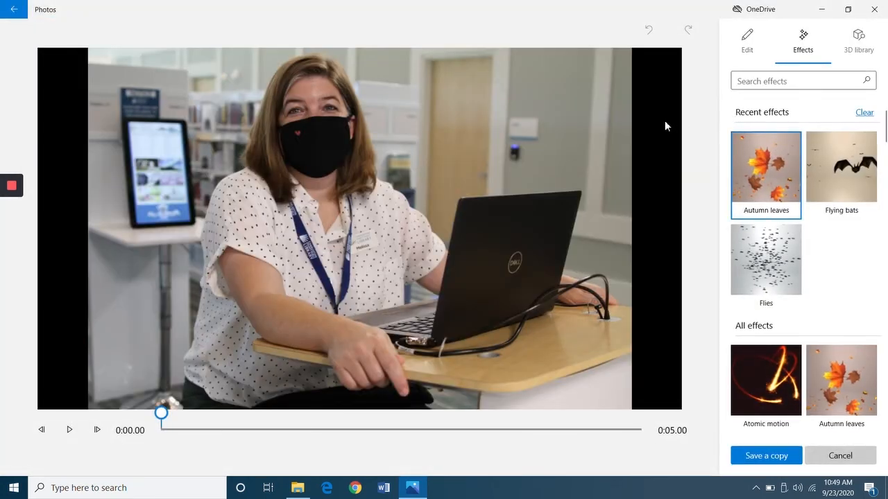
click(757, 172)
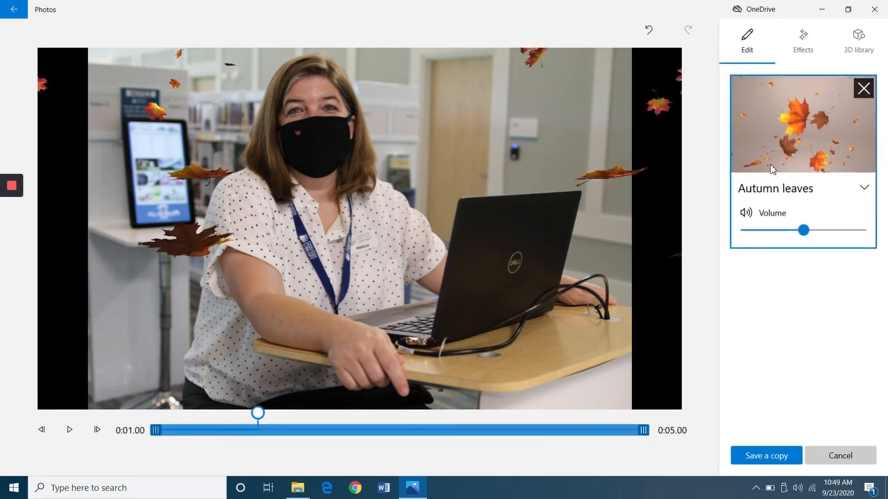
click(803, 43)
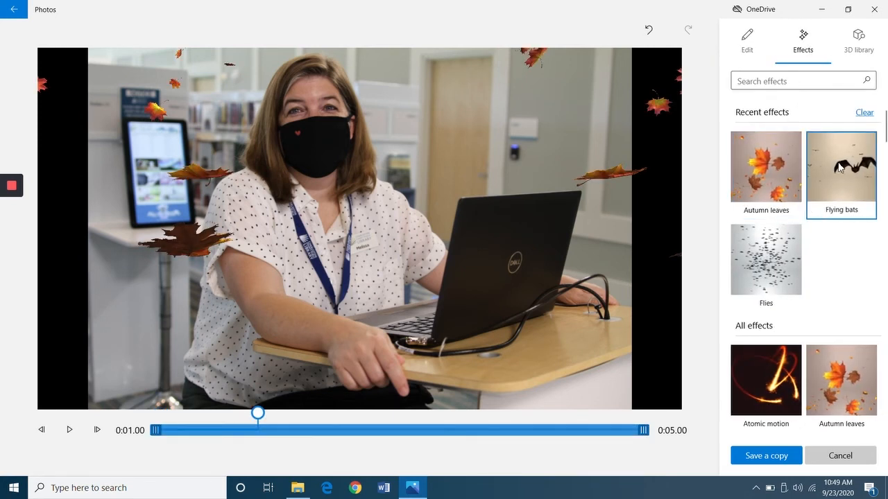
click(839, 168)
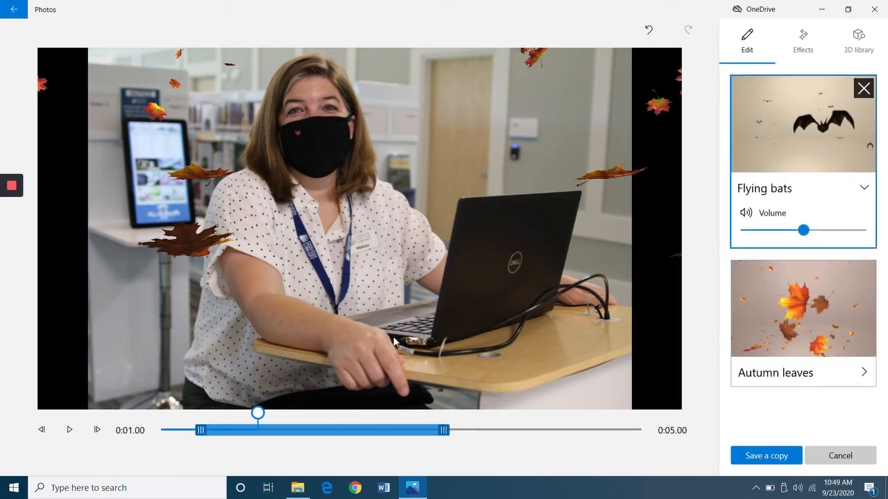
click(69, 432)
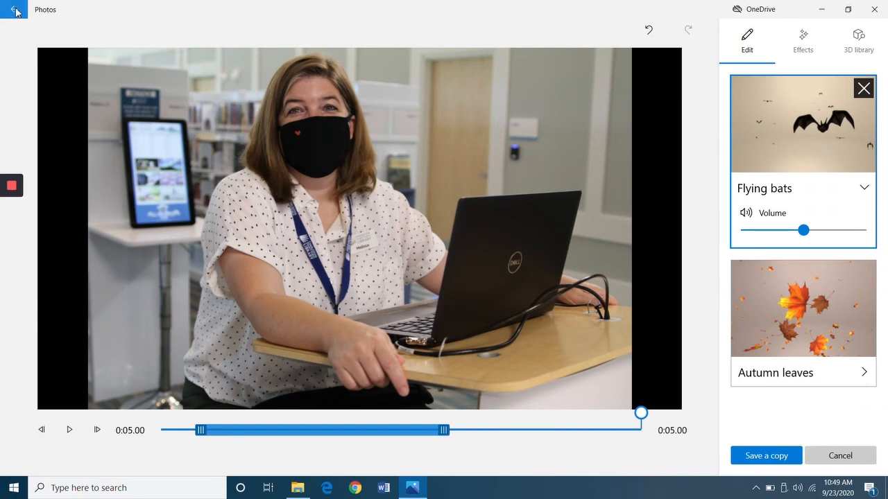
click(802, 42)
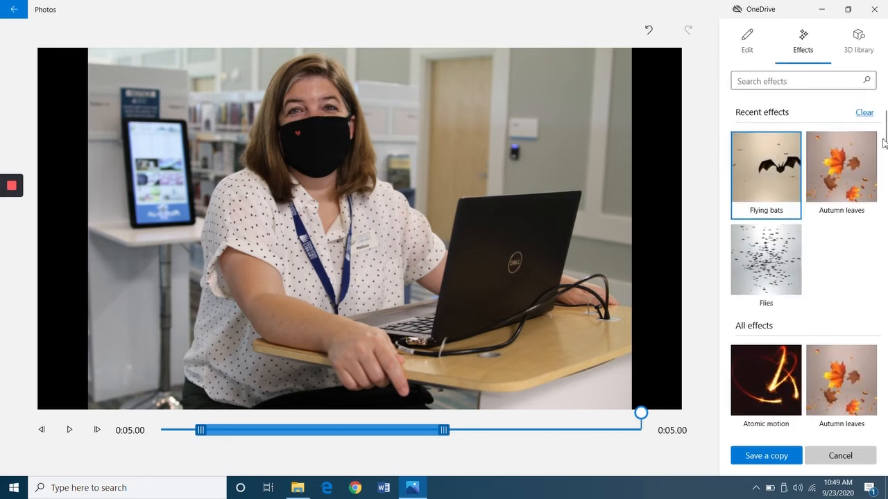
Add and preview an Explosion effect, then exit the 3D effects editor discarding all changes.
drag(884, 135, 886, 209)
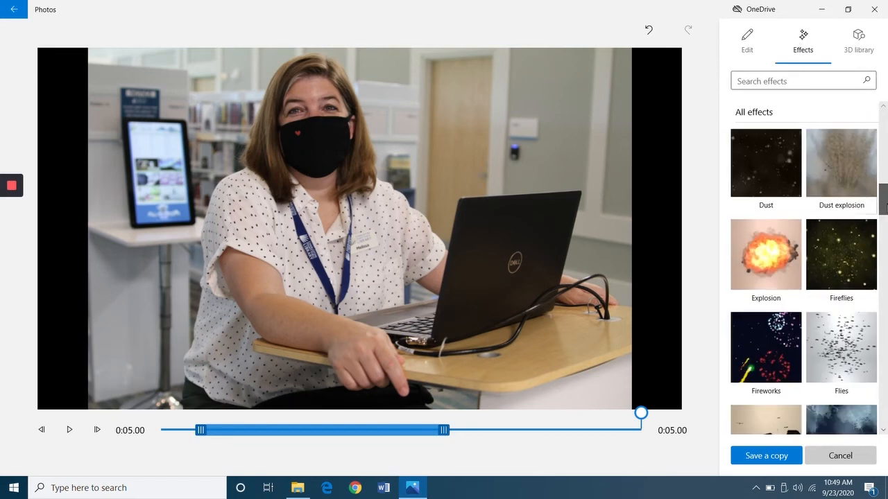
click(782, 250)
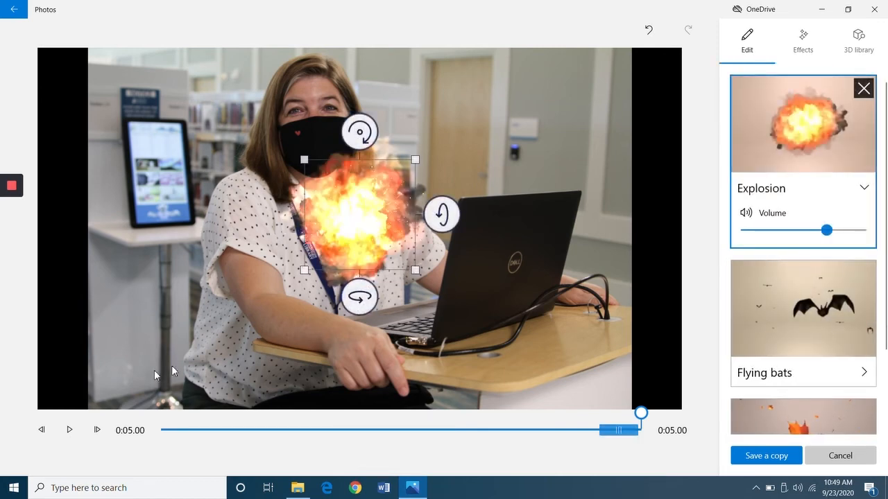
click(69, 430)
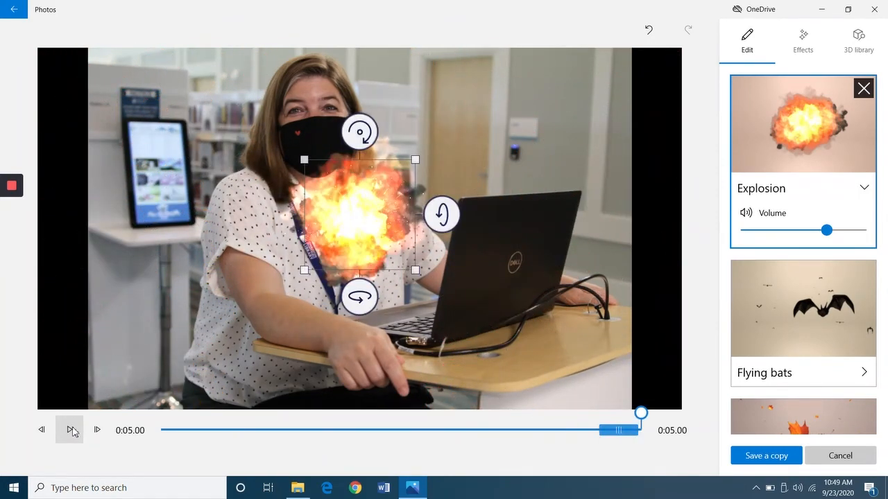
click(12, 11)
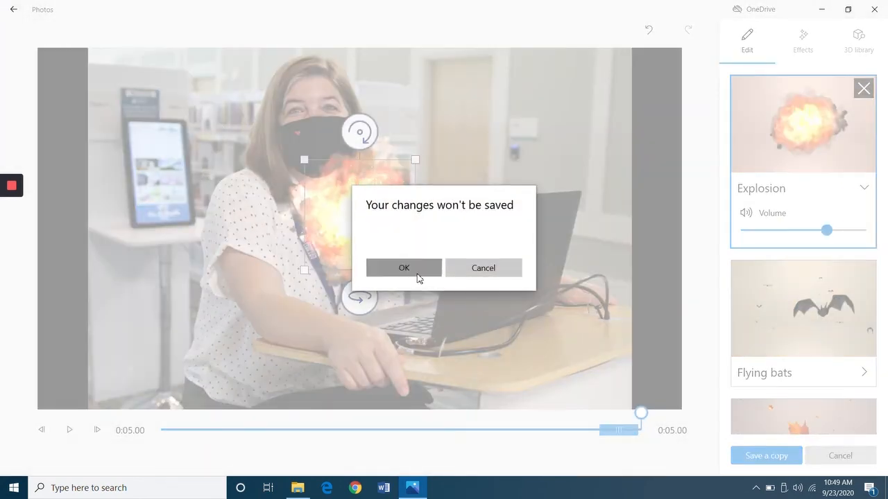
click(404, 269)
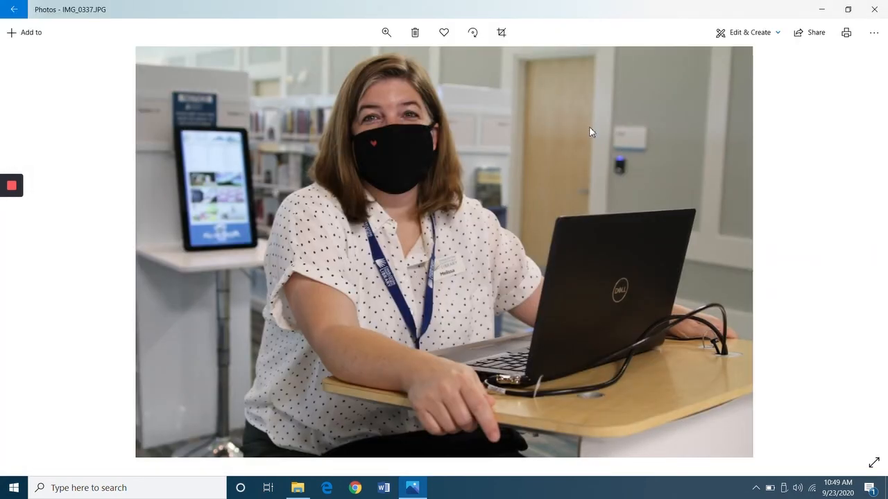
Open IMG_0337.JPG in Paint 3D from the Edit & Create menu.
click(753, 35)
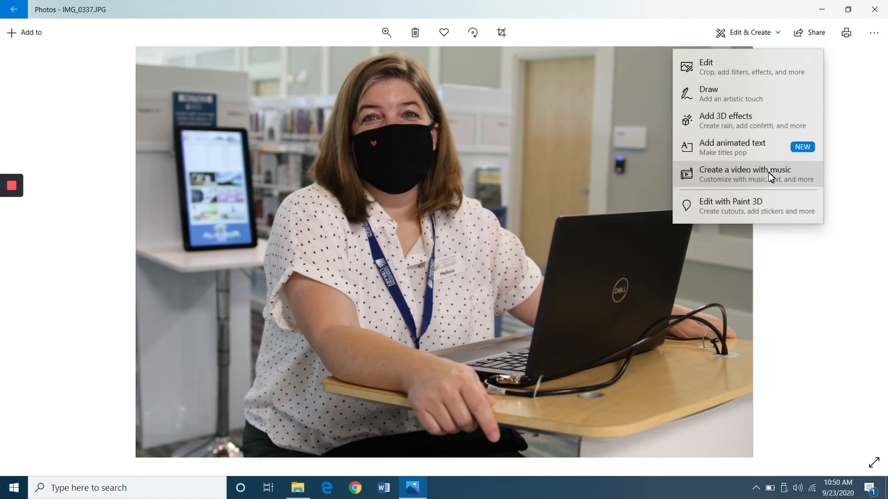
click(729, 209)
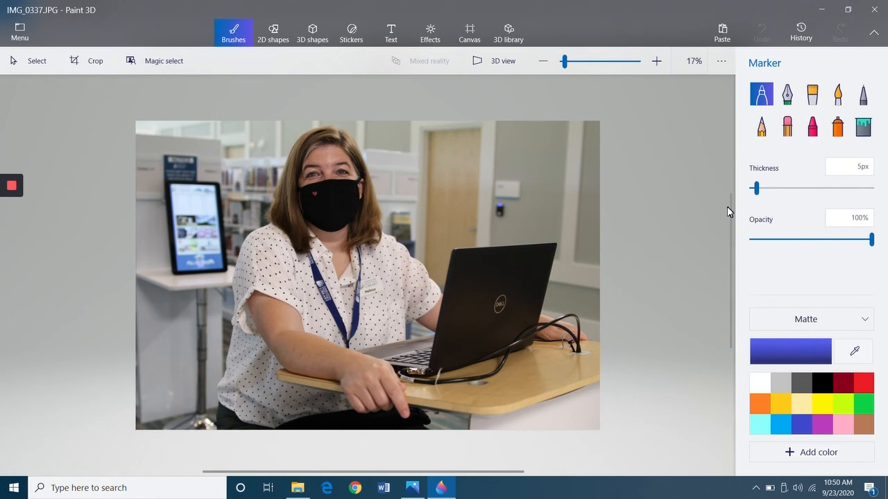
Place the cartoon Glasses sticker over the woman's eyes and commit it.
click(354, 40)
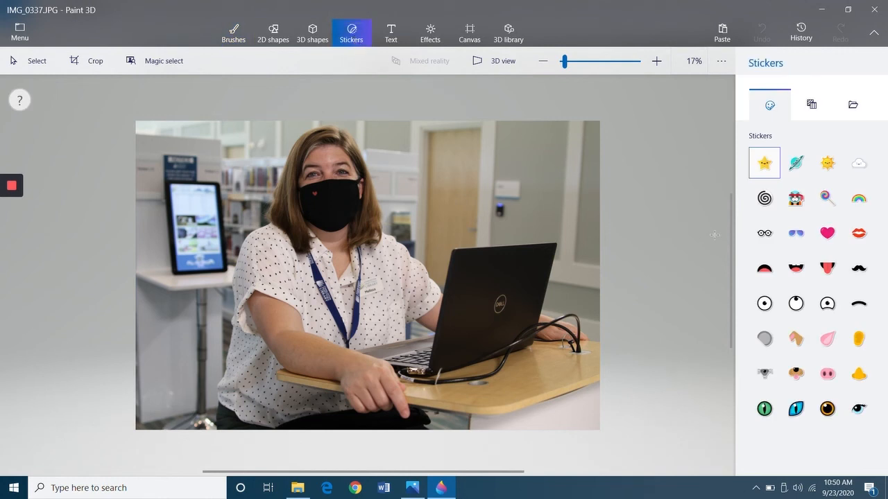
click(766, 237)
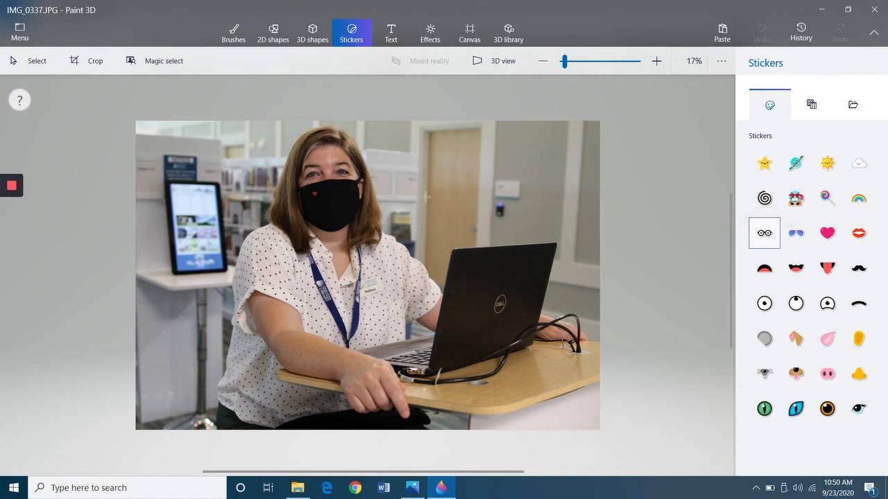
drag(296, 163, 359, 227)
drag(347, 182, 349, 165)
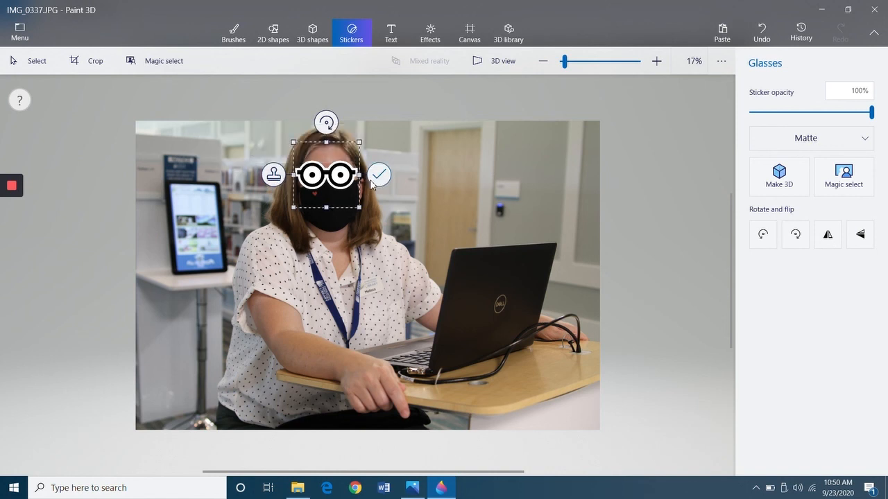
click(487, 186)
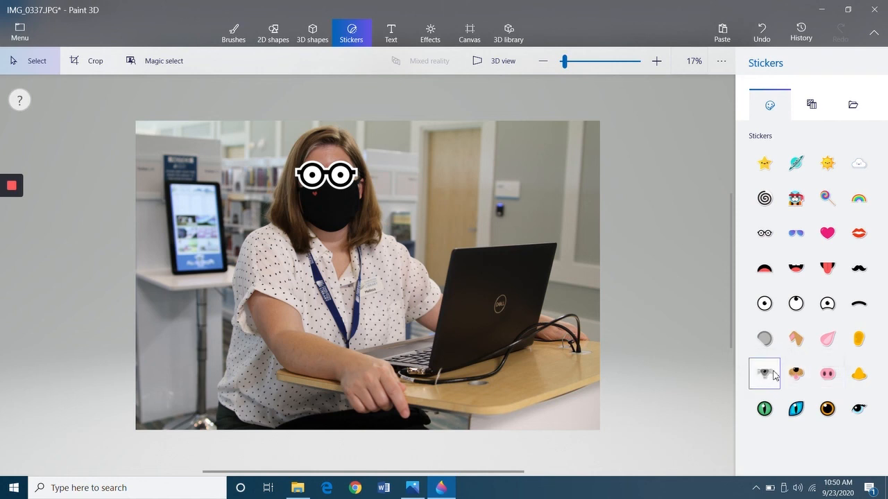
Add the yellow Nose sticker on her mask below the glasses.
click(859, 376)
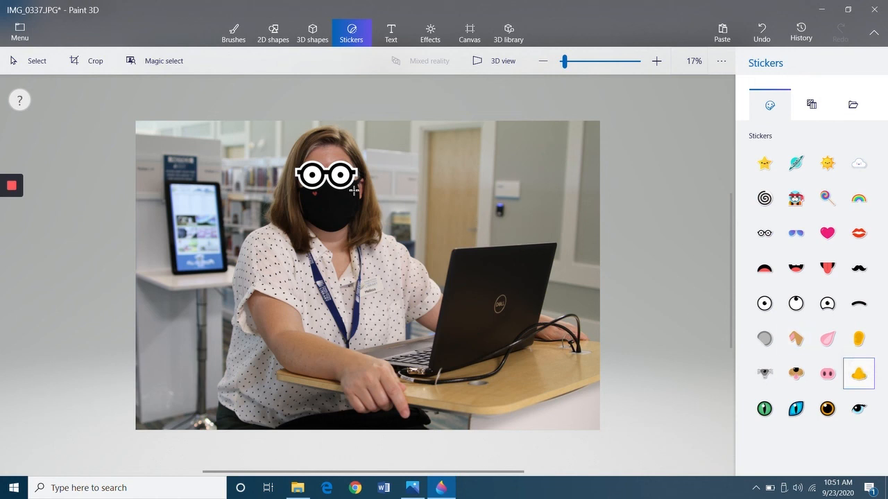
mouse_move(323, 189)
mouse_down()
mouse_move(341, 202)
mouse_move(334, 194)
mouse_up()
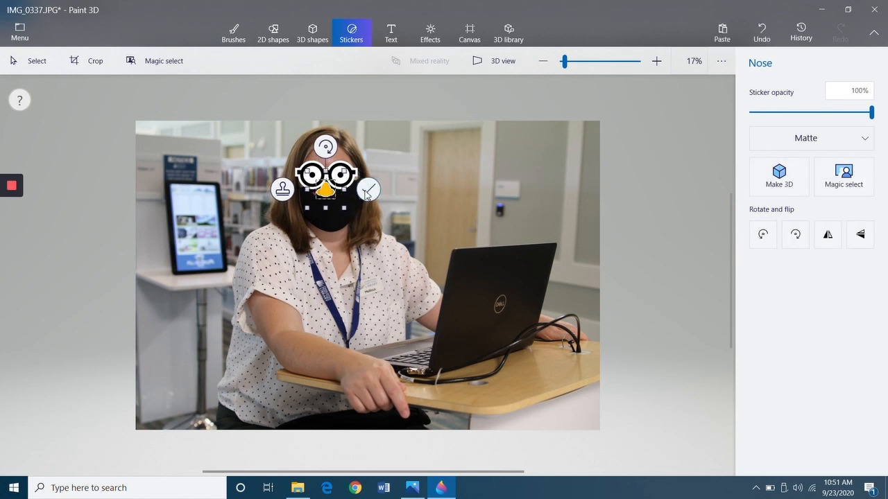
click(576, 188)
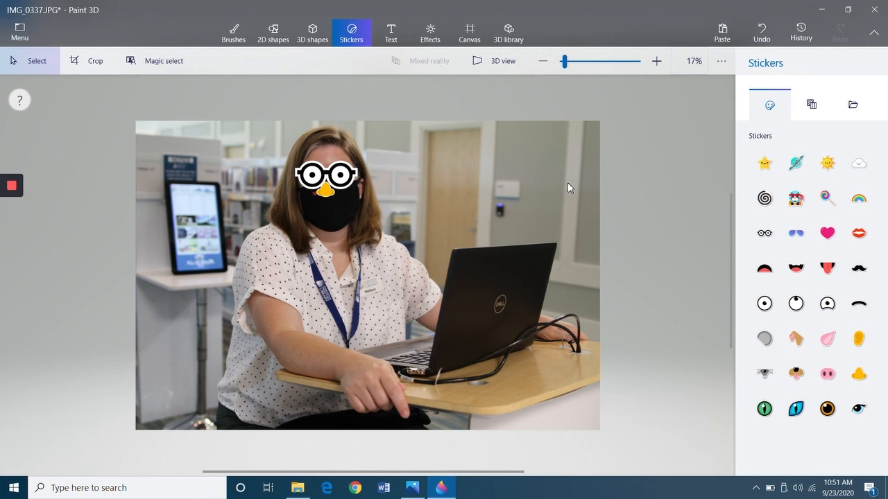
Undo the nose and glasses stickers, then close Paint 3D choosing Don't save.
click(389, 39)
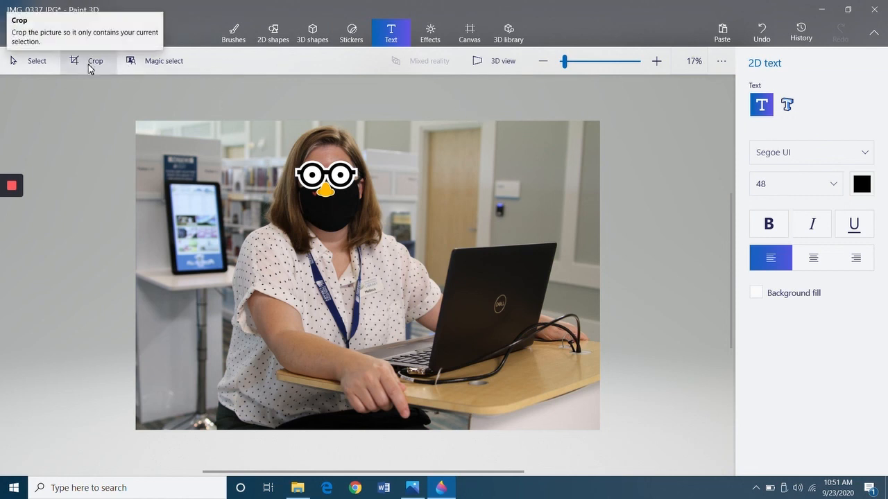
click(761, 31)
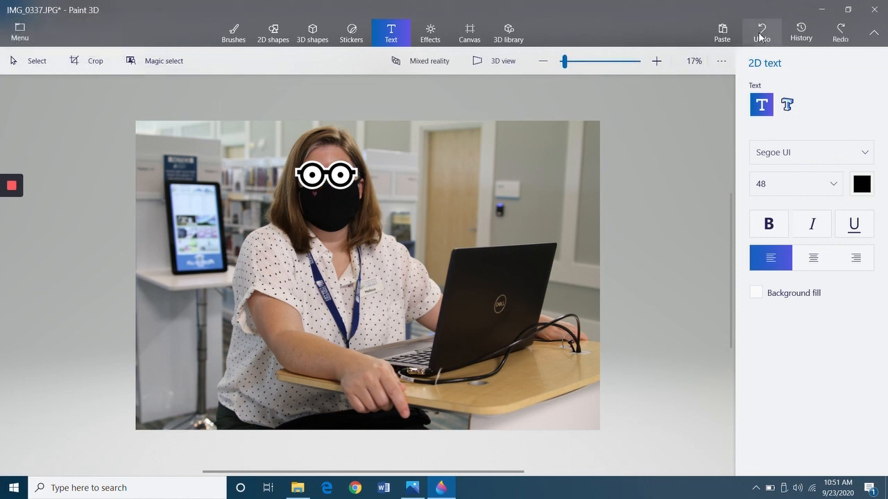
click(762, 31)
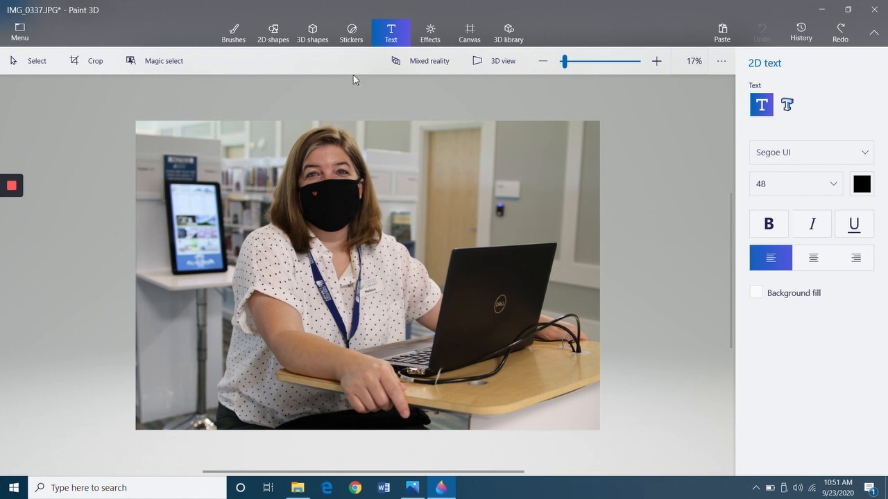
click(874, 10)
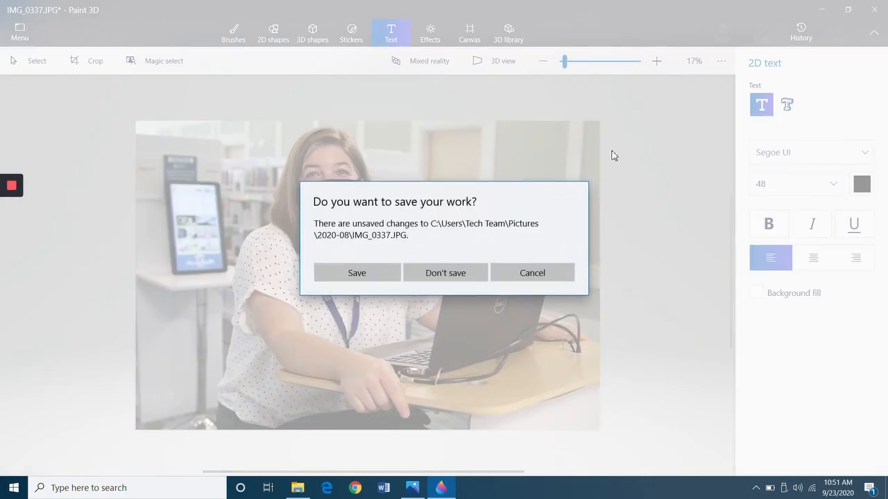
click(433, 272)
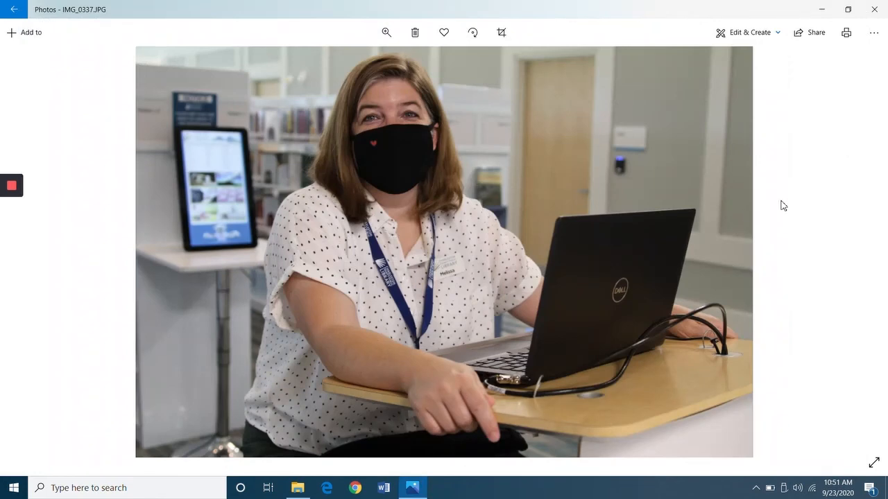
Go back from IMG_0337.JPG to the Photos Collection view.
click(14, 9)
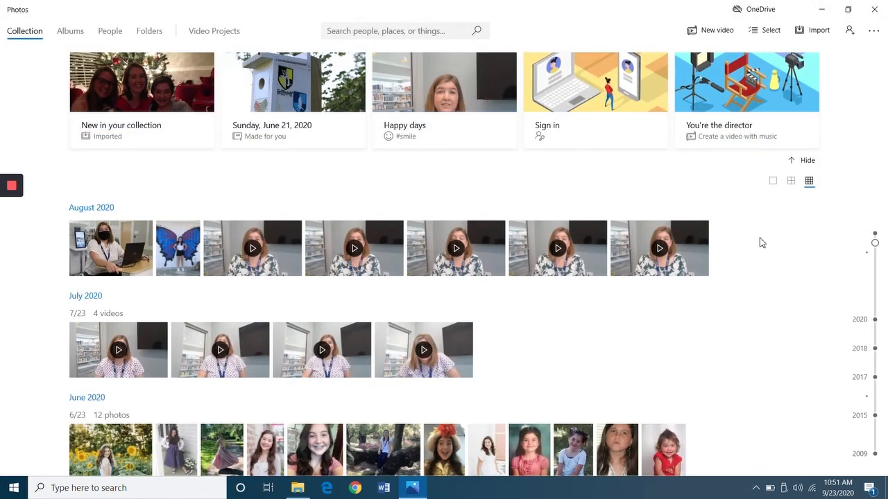